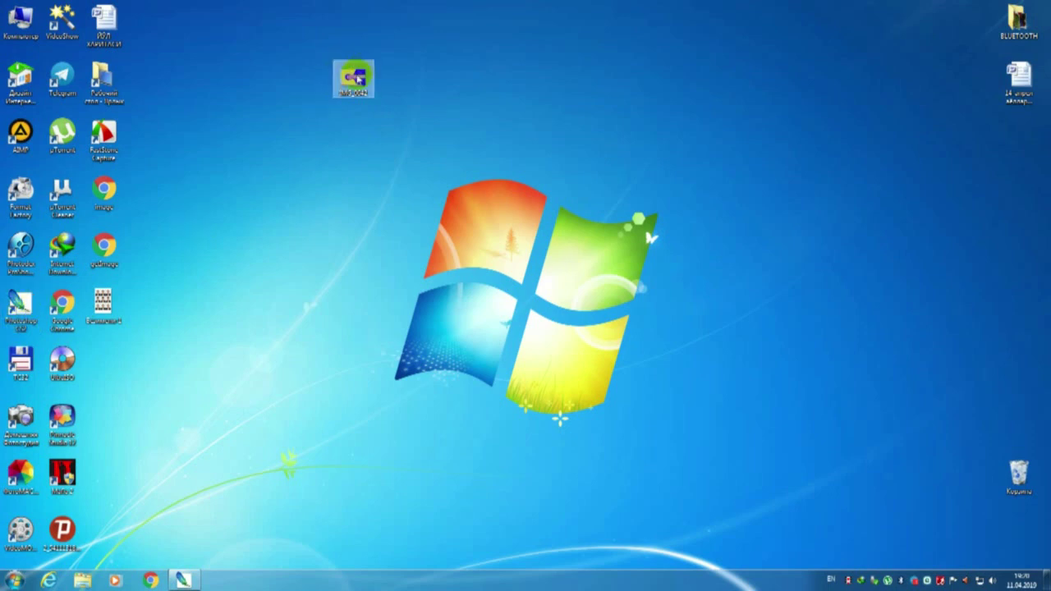
Open the IMG_0042 portrait by dropping it onto the Photoshop desktop shortcut.
drag(353, 78, 21, 308)
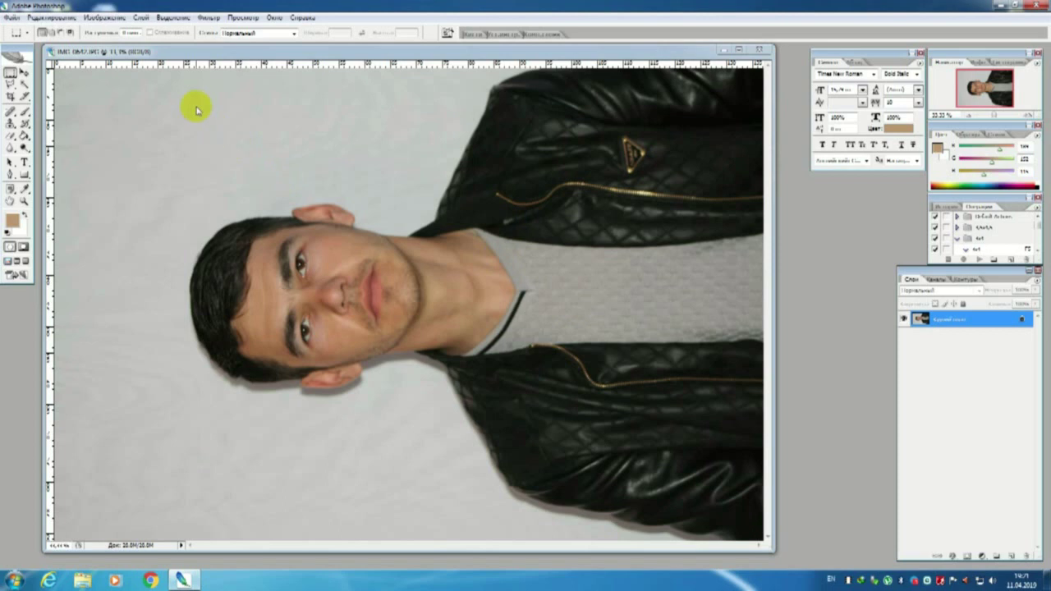
Rotate the portrait canvas 90° clockwise so the subject stands upright.
click(107, 18)
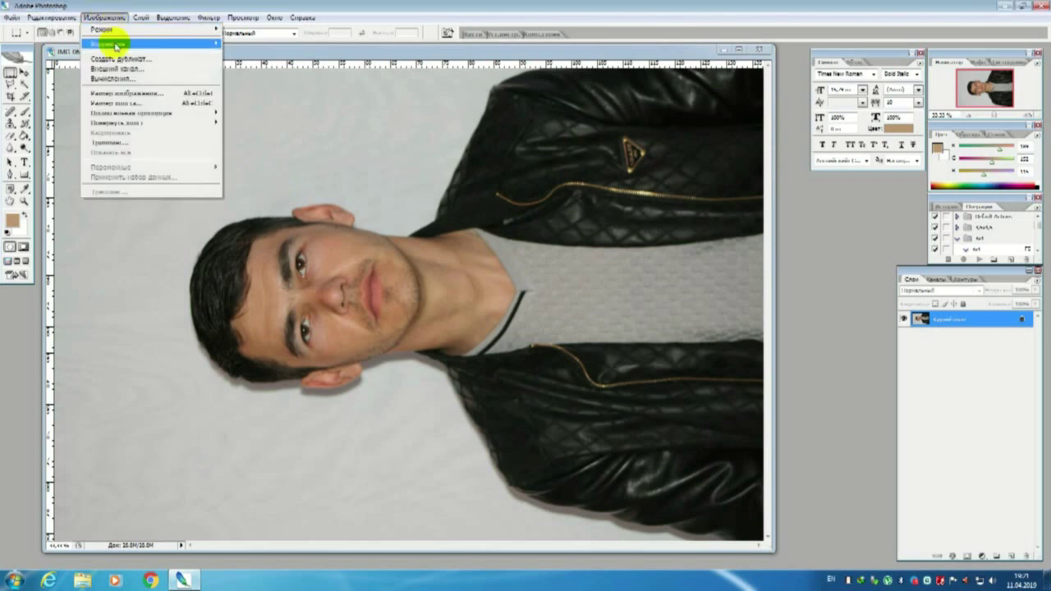
mouse_move(123, 122)
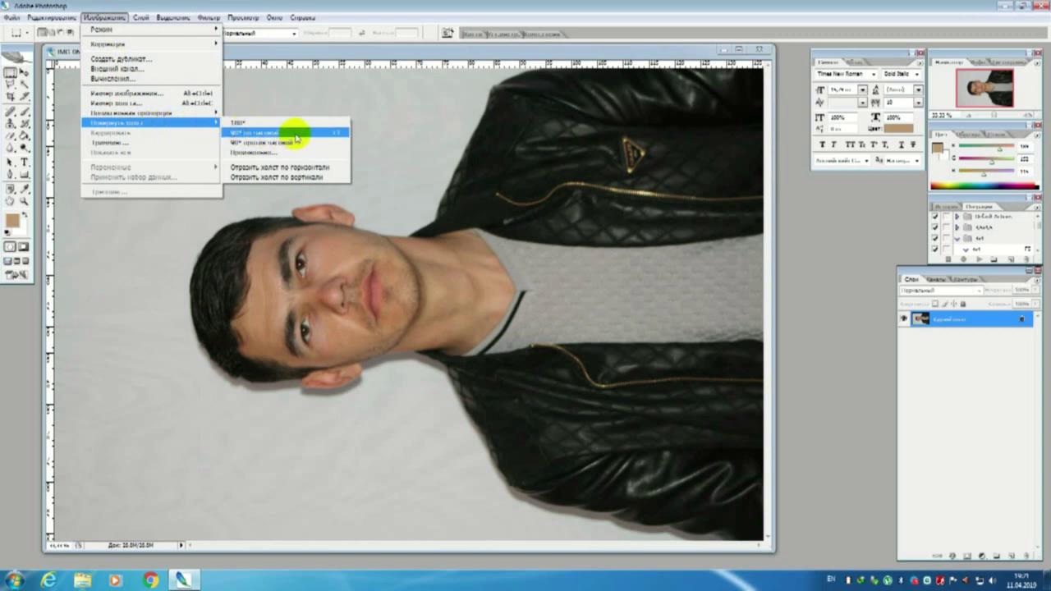
click(297, 134)
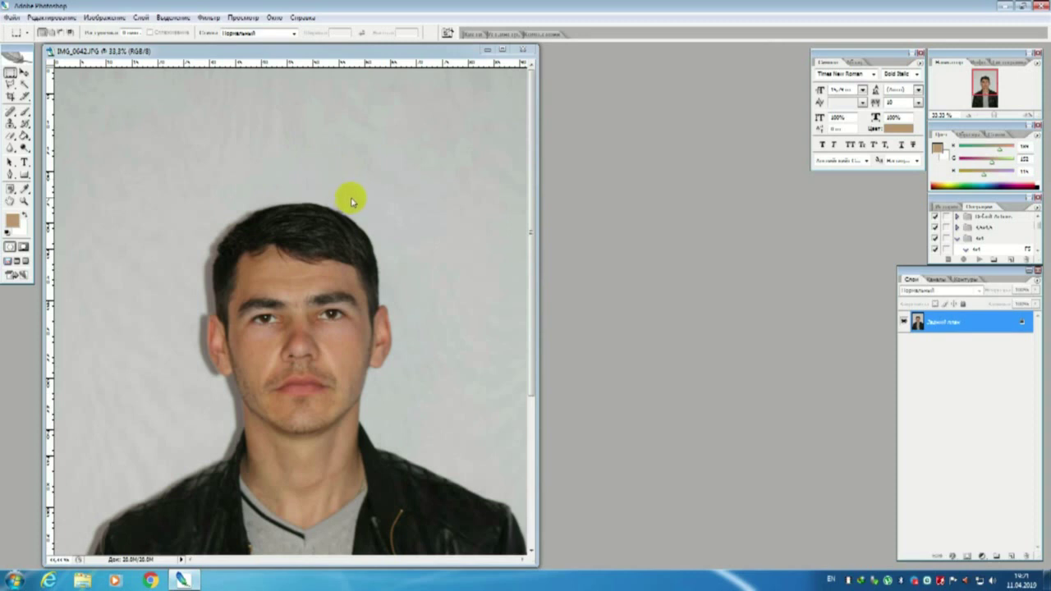
click(397, 243)
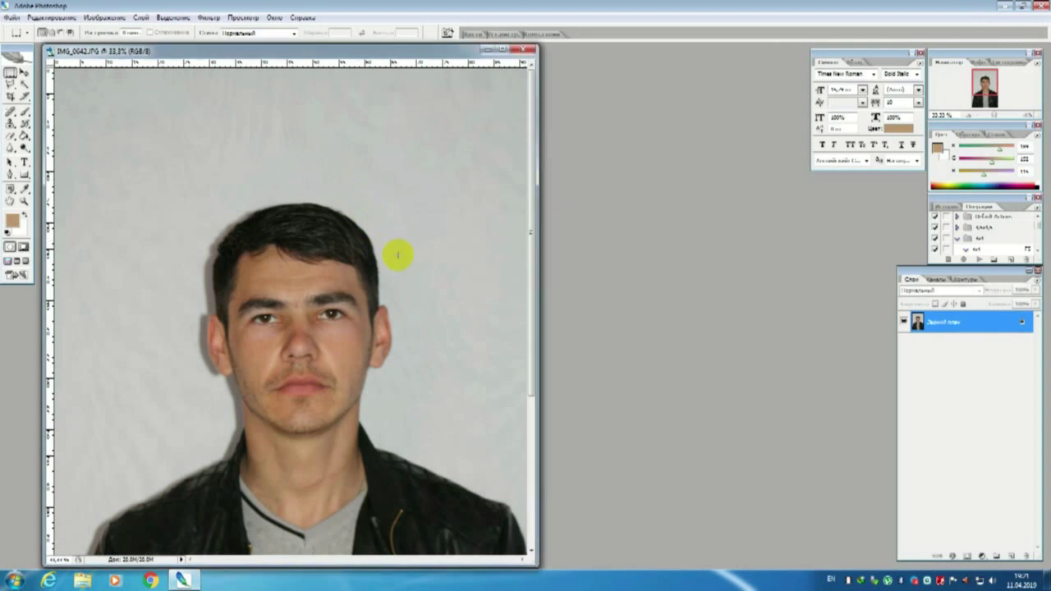
Show the portrait full-screen on grey, recentre it, and select the Pen tool.
key(f)
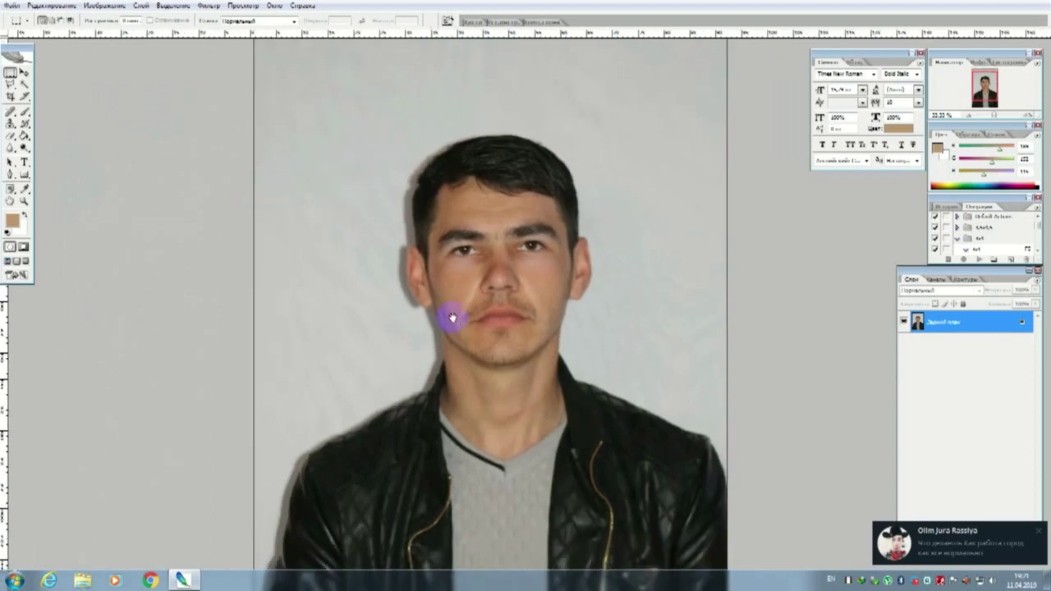
drag(444, 305, 405, 274)
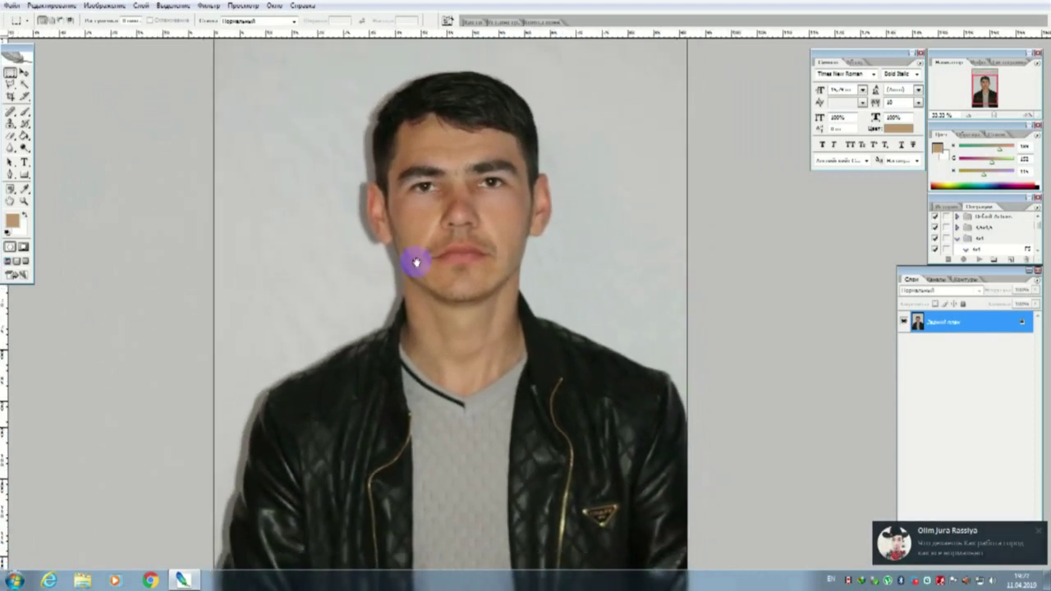
drag(389, 383, 404, 405)
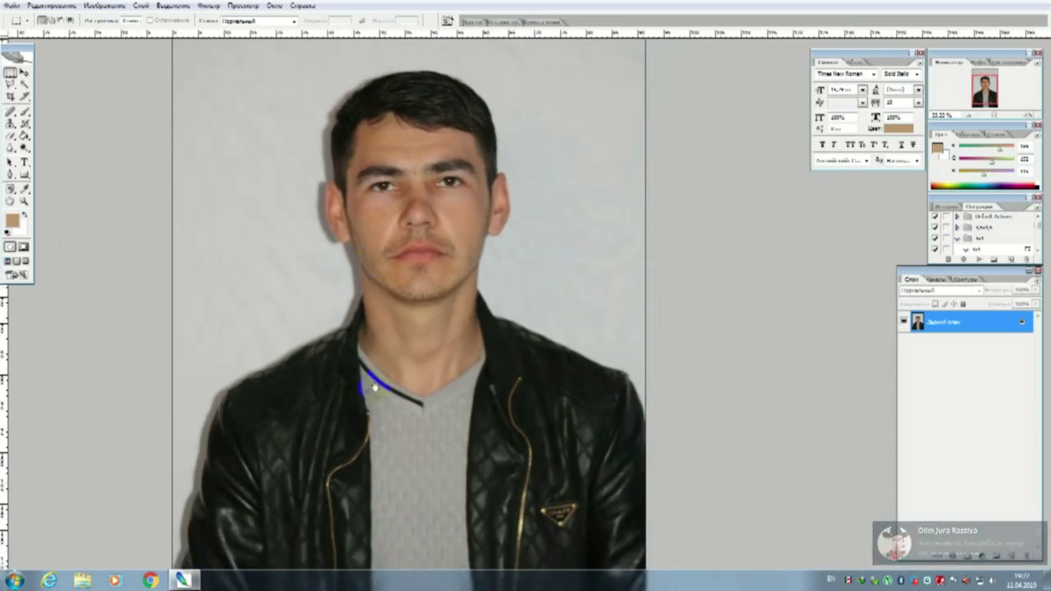
click(343, 313)
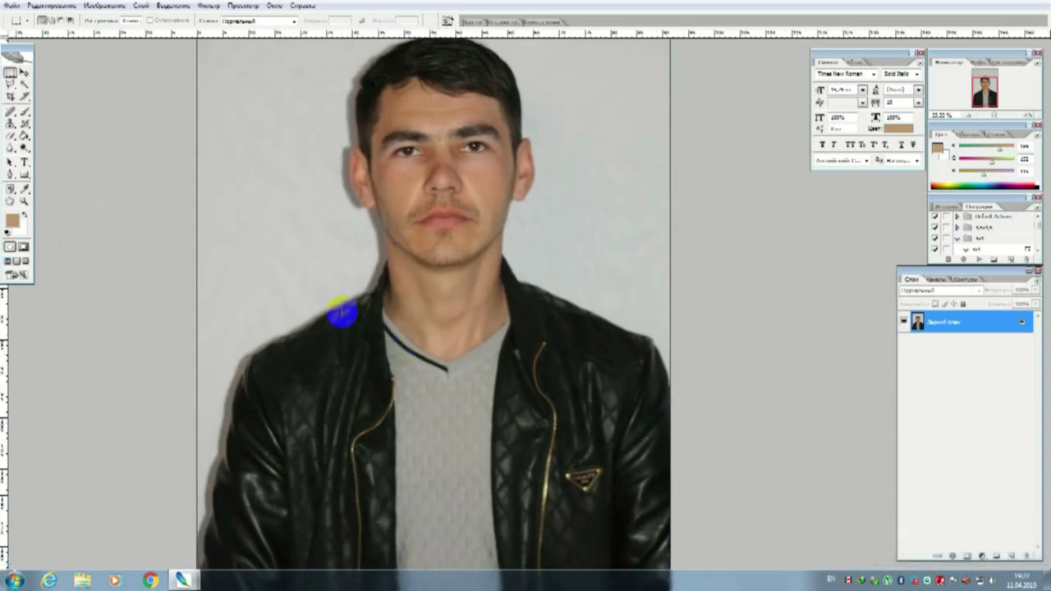
drag(345, 287, 369, 399)
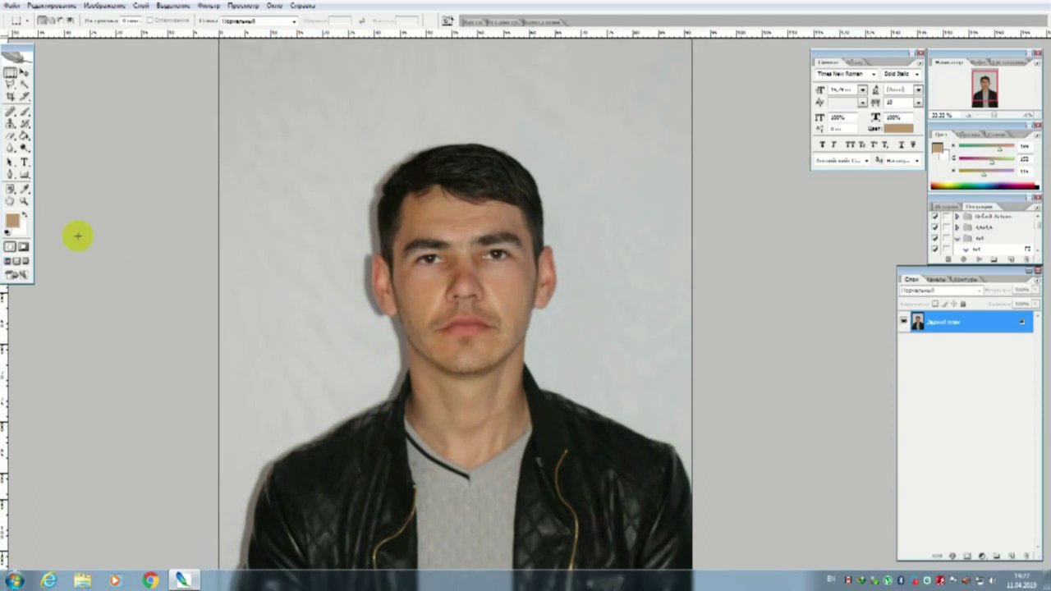
click(10, 174)
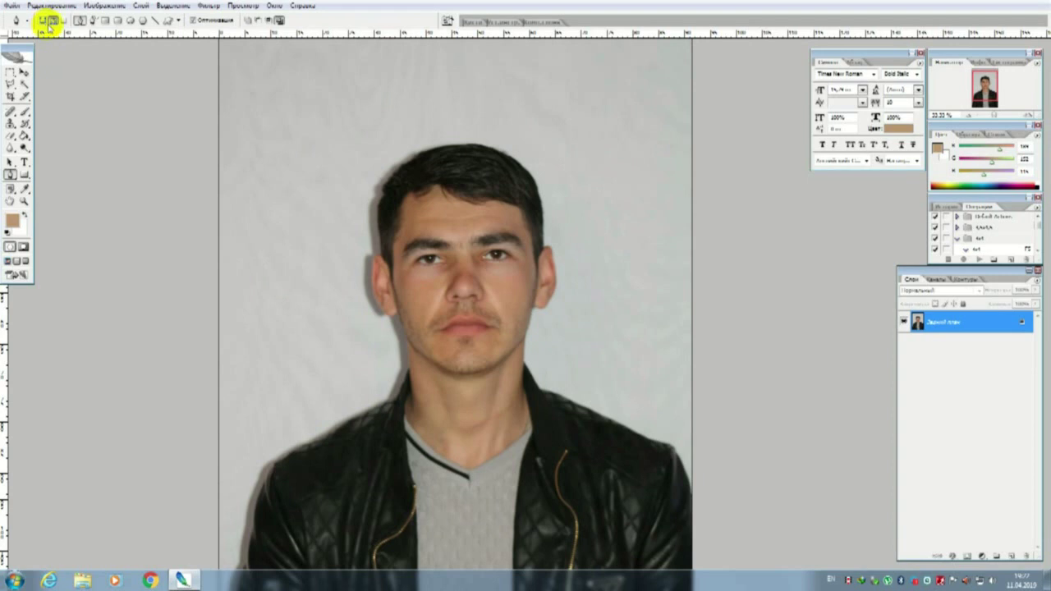
Set the Pen to Paths mode and zoom to about 111% on the left jacket edge.
click(43, 22)
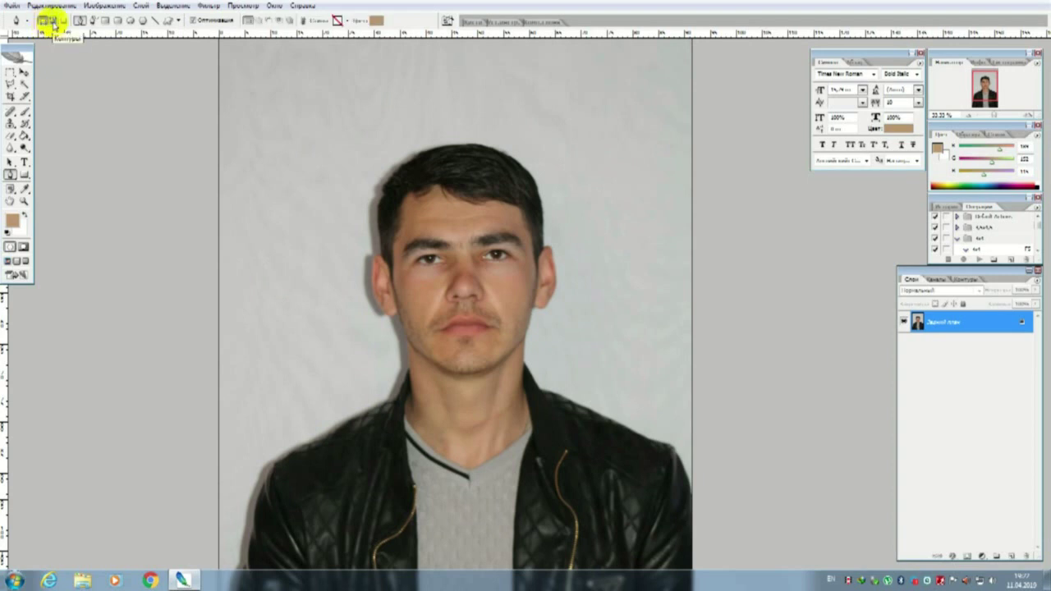
click(53, 22)
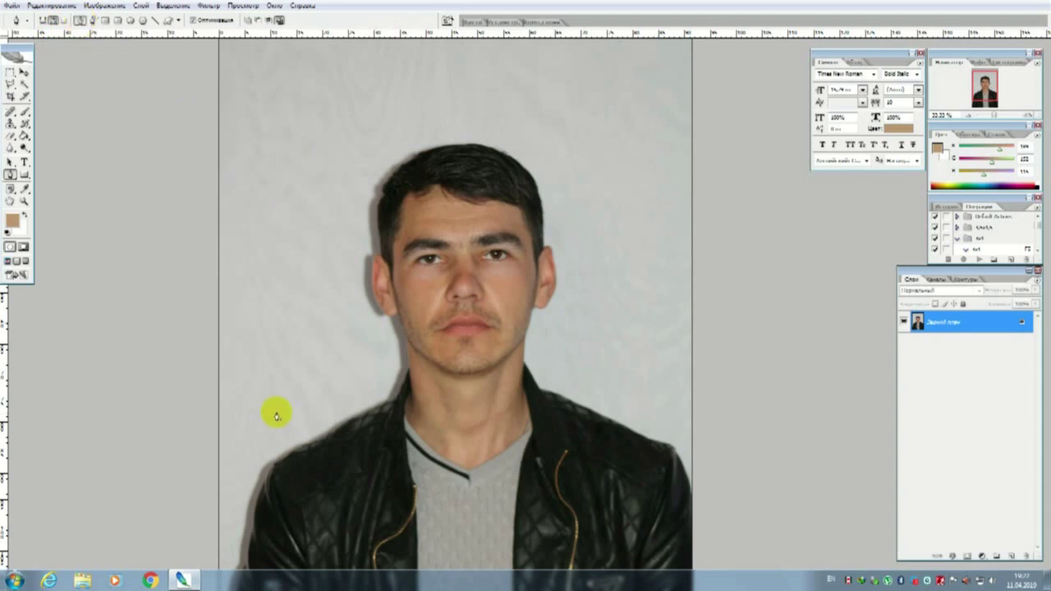
drag(281, 496, 340, 315)
scroll(323, 282, down, 5)
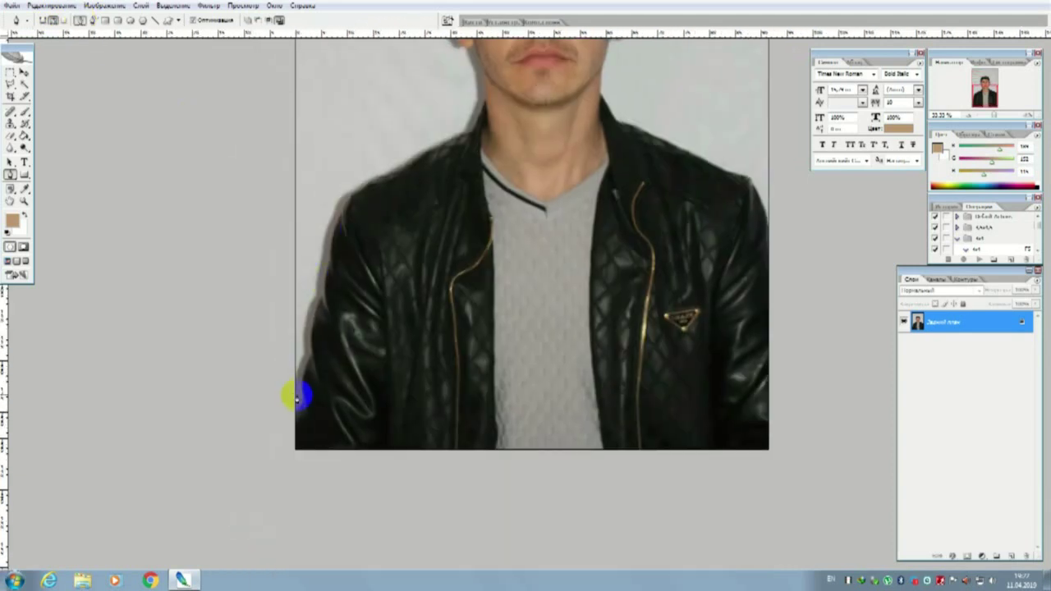
key(ctrl+plus)
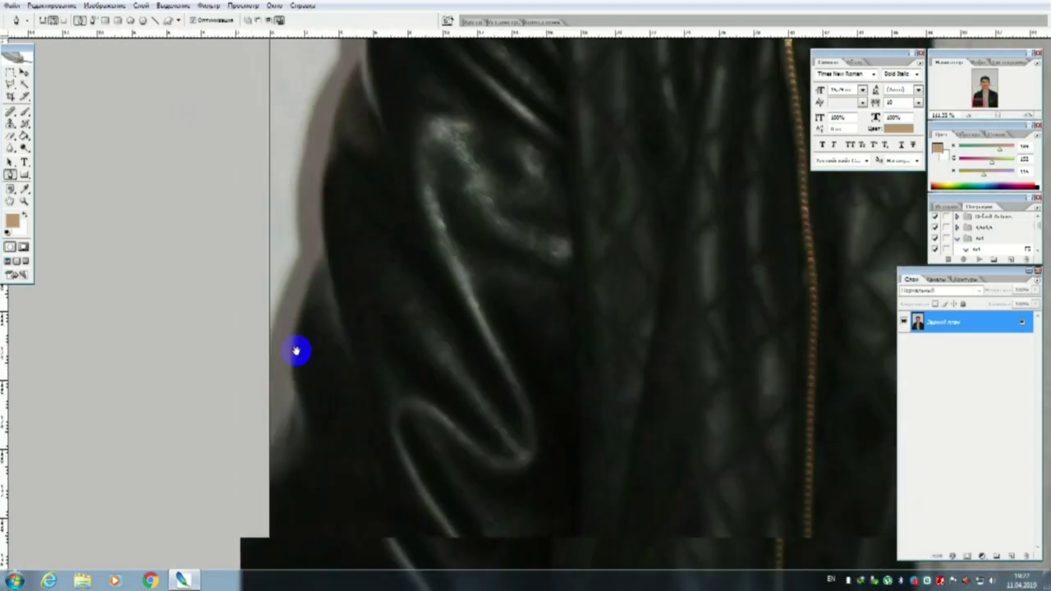
mouse_move(282, 395)
mouse_down()
mouse_move(257, 438)
mouse_move(301, 356)
mouse_move(301, 312)
mouse_move(330, 212)
mouse_move(324, 304)
mouse_move(334, 201)
mouse_move(353, 150)
mouse_move(326, 333)
mouse_move(353, 232)
mouse_move(312, 282)
mouse_move(310, 305)
mouse_move(196, 335)
mouse_move(178, 270)
mouse_move(199, 387)
mouse_move(161, 362)
mouse_move(220, 420)
mouse_move(272, 321)
mouse_move(491, 205)
mouse_move(504, 182)
mouse_move(558, 150)
mouse_move(312, 383)
mouse_move(406, 364)
mouse_move(445, 259)
mouse_up()
Trace the path up the neck, past the left ear, over the hairline and down the right side.
mouse_move(439, 172)
mouse_down()
mouse_move(445, 319)
mouse_move(446, 288)
mouse_move(420, 218)
mouse_move(410, 227)
mouse_move(371, 224)
mouse_move(351, 192)
mouse_up()
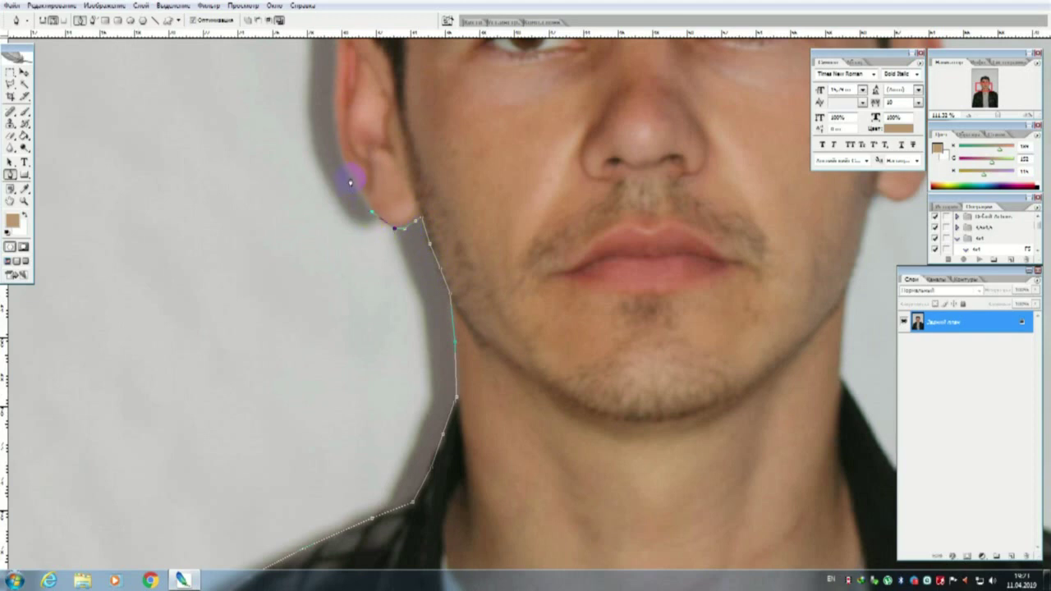
mouse_move(335, 144)
mouse_down()
mouse_move(333, 111)
mouse_move(351, 235)
mouse_move(348, 328)
mouse_move(379, 218)
mouse_up()
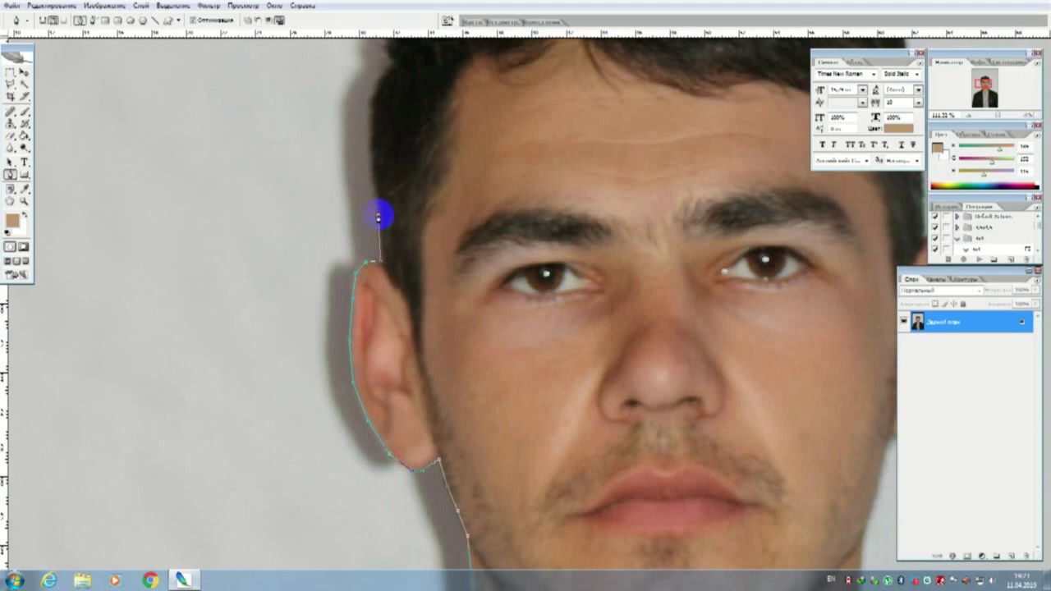
click(371, 116)
drag(370, 116, 370, 244)
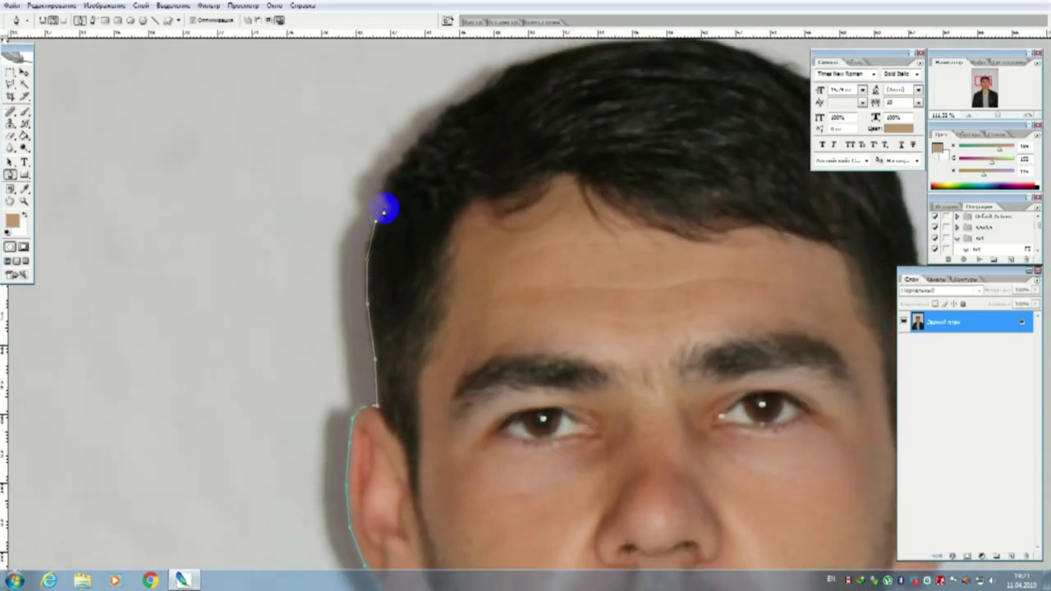
click(397, 160)
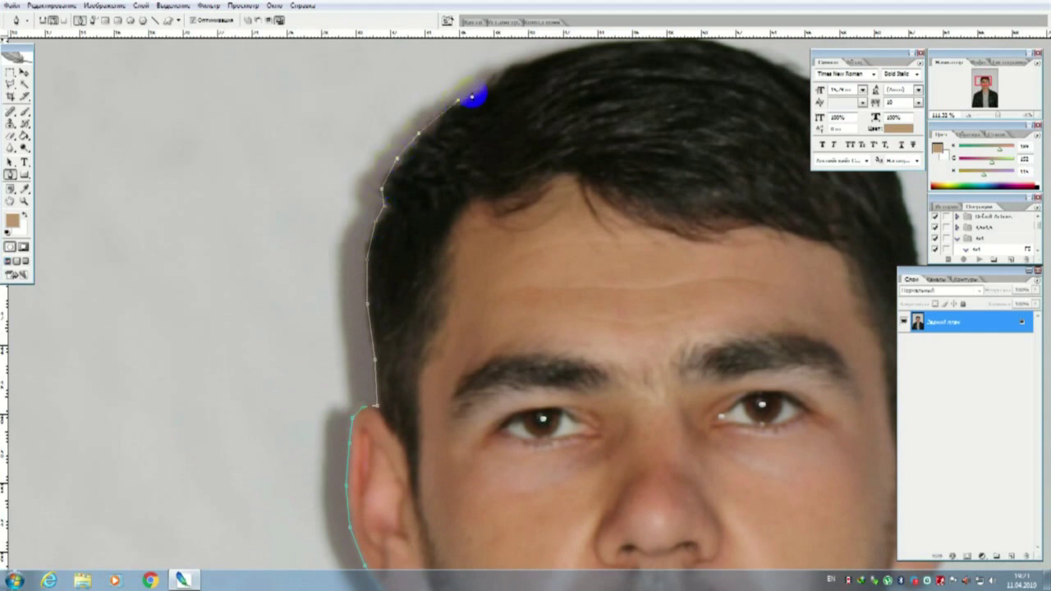
drag(498, 82, 375, 219)
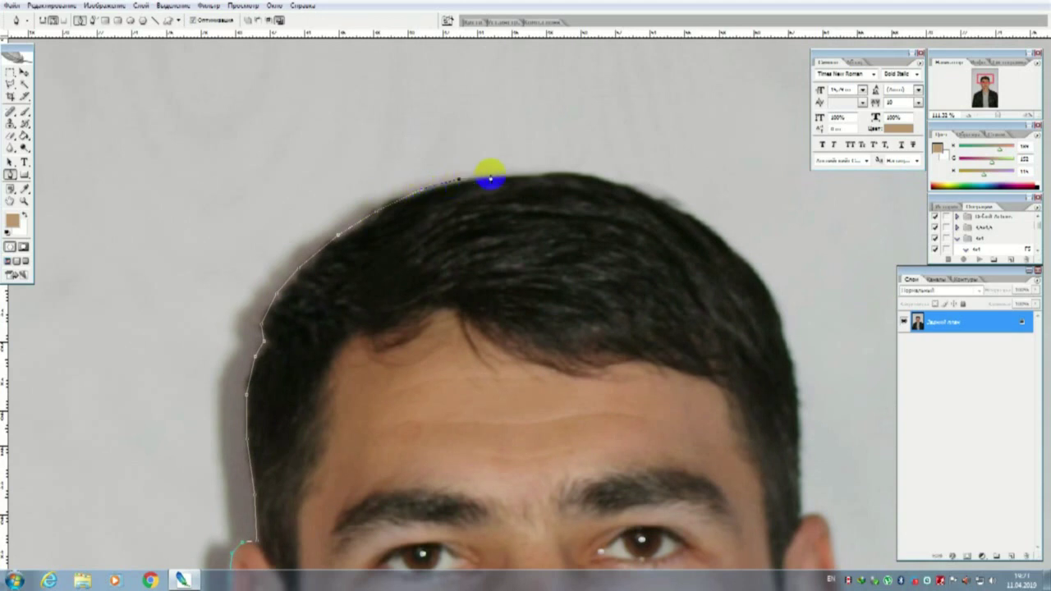
click(601, 177)
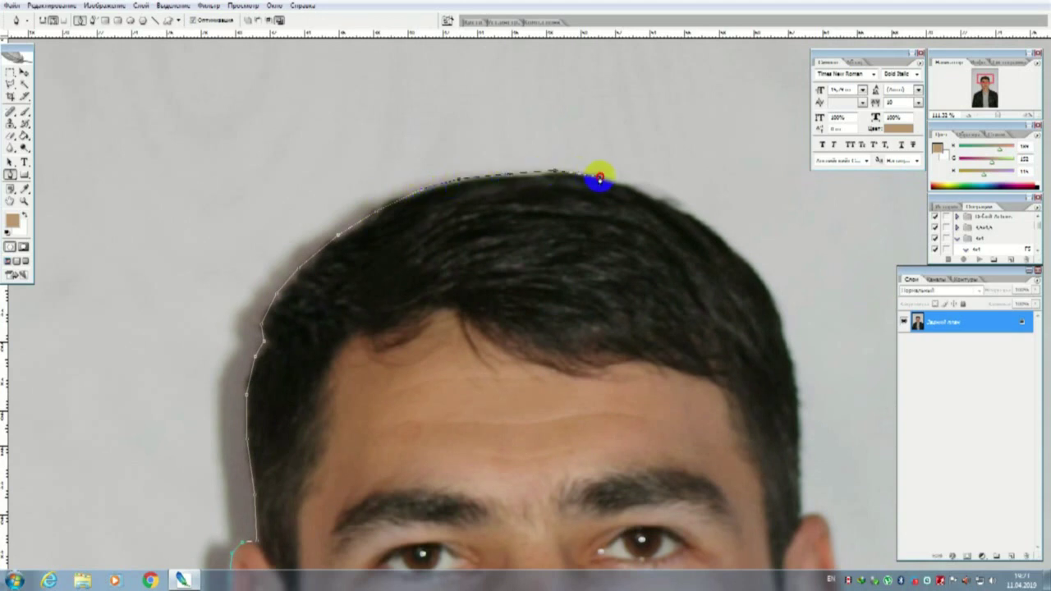
mouse_move(696, 229)
mouse_down()
mouse_move(770, 292)
mouse_move(702, 351)
mouse_move(582, 247)
mouse_move(619, 303)
mouse_move(626, 385)
mouse_move(605, 286)
mouse_up()
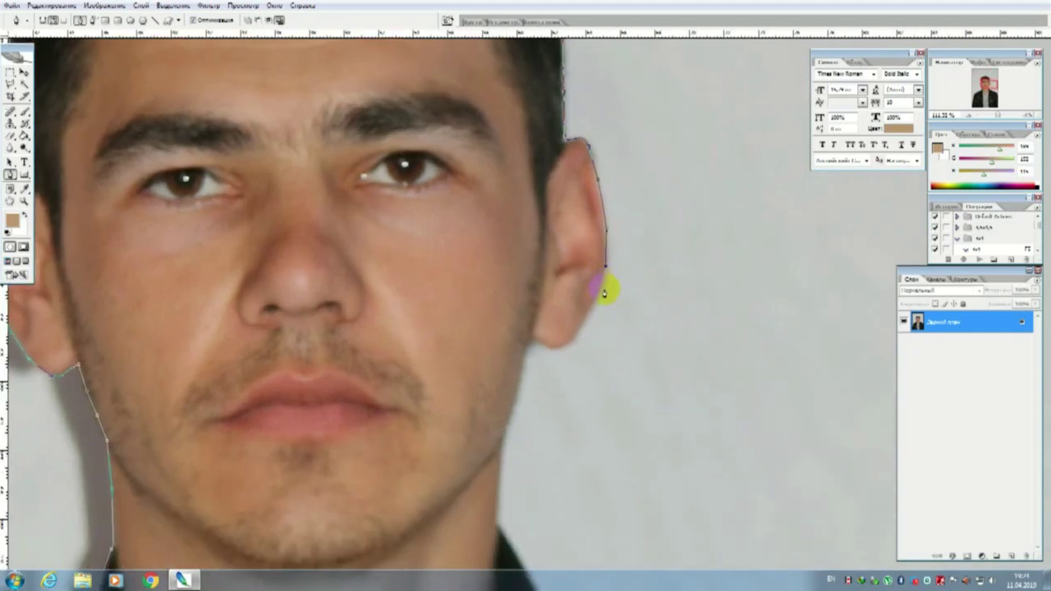
Continue the path around the right earlobe, across the right shoulder and down the jacket edge.
mouse_move(599, 342)
mouse_down()
mouse_move(585, 312)
mouse_move(575, 340)
mouse_move(539, 348)
mouse_move(521, 377)
mouse_move(502, 503)
mouse_up()
scroll(499, 504, down, 3)
mouse_move(500, 446)
mouse_down()
mouse_move(489, 364)
mouse_move(547, 456)
mouse_move(657, 500)
mouse_move(394, 276)
mouse_move(462, 291)
mouse_move(638, 394)
mouse_move(699, 415)
mouse_move(728, 435)
mouse_move(754, 497)
mouse_move(669, 354)
mouse_move(688, 386)
mouse_up()
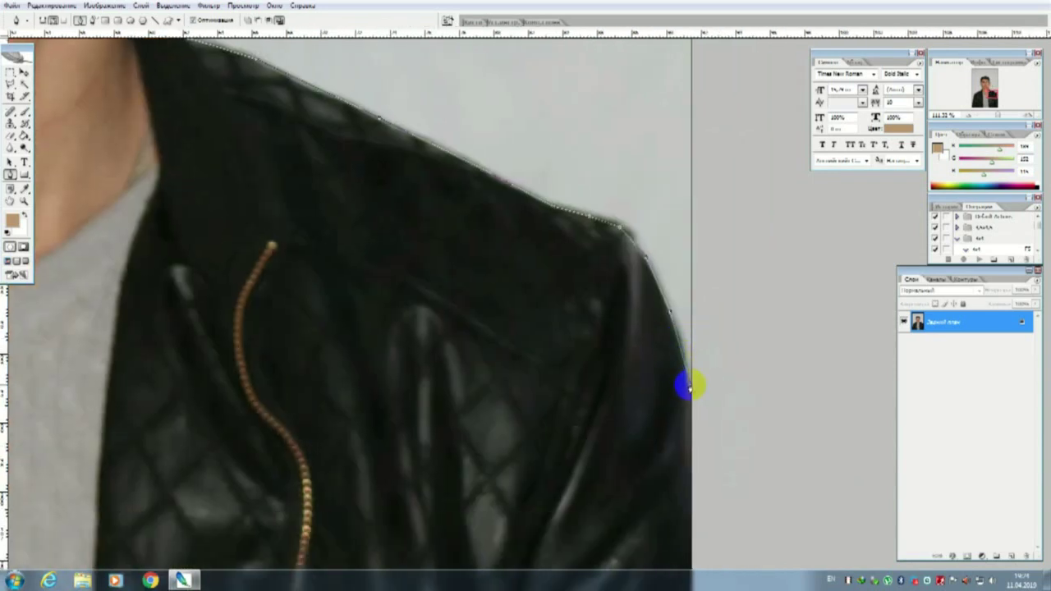
drag(693, 382, 631, 408)
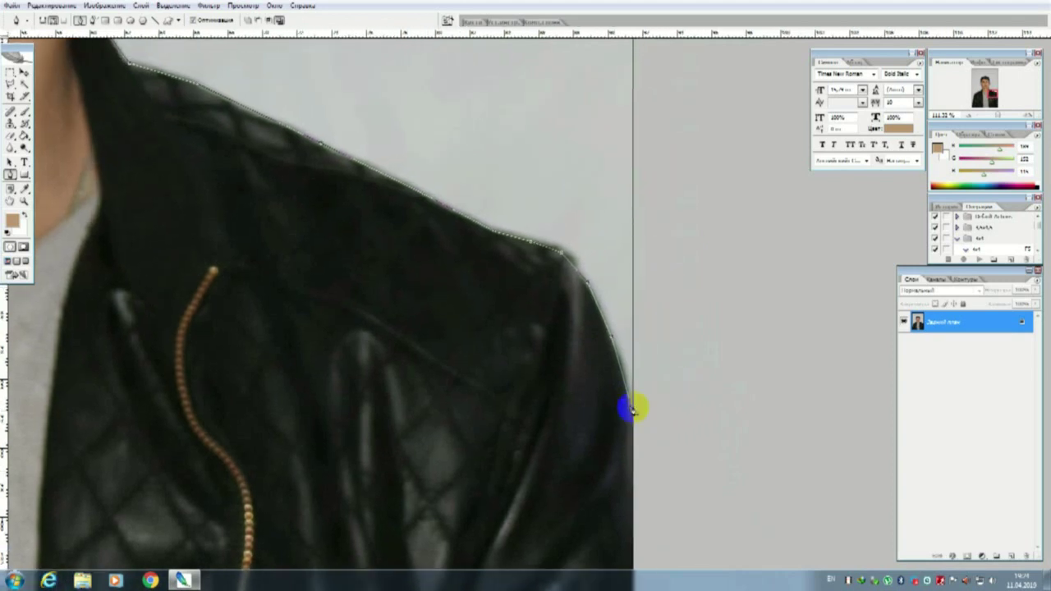
mouse_move(616, 419)
mouse_down()
mouse_move(682, 415)
mouse_move(649, 417)
mouse_up()
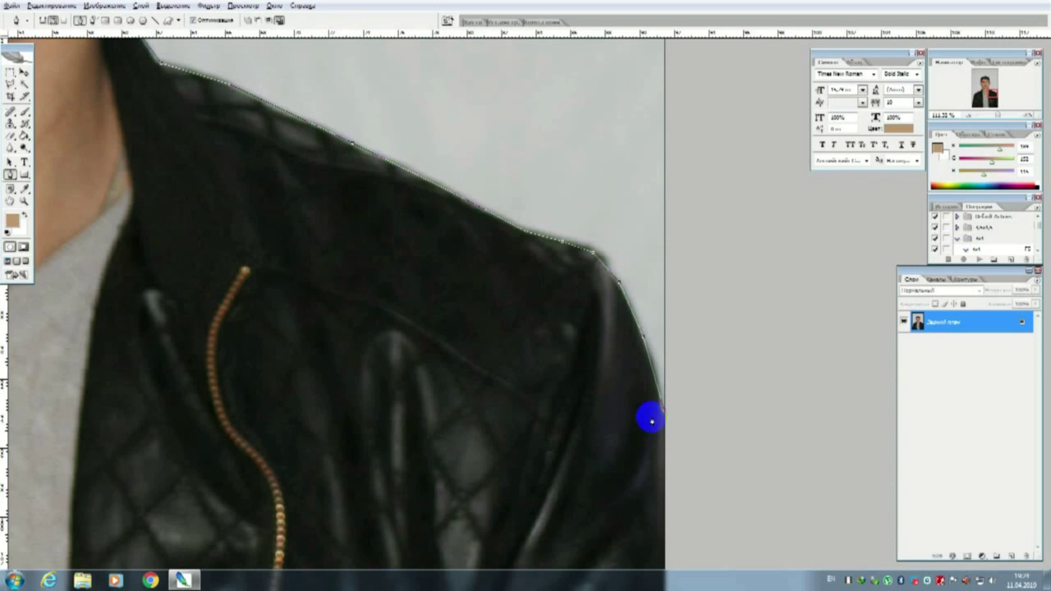
Zoom out until the whole portrait with its traced outline fits the window.
scroll(651, 421, down, 1)
scroll(651, 421, down, 1)
scroll(652, 421, down, 1)
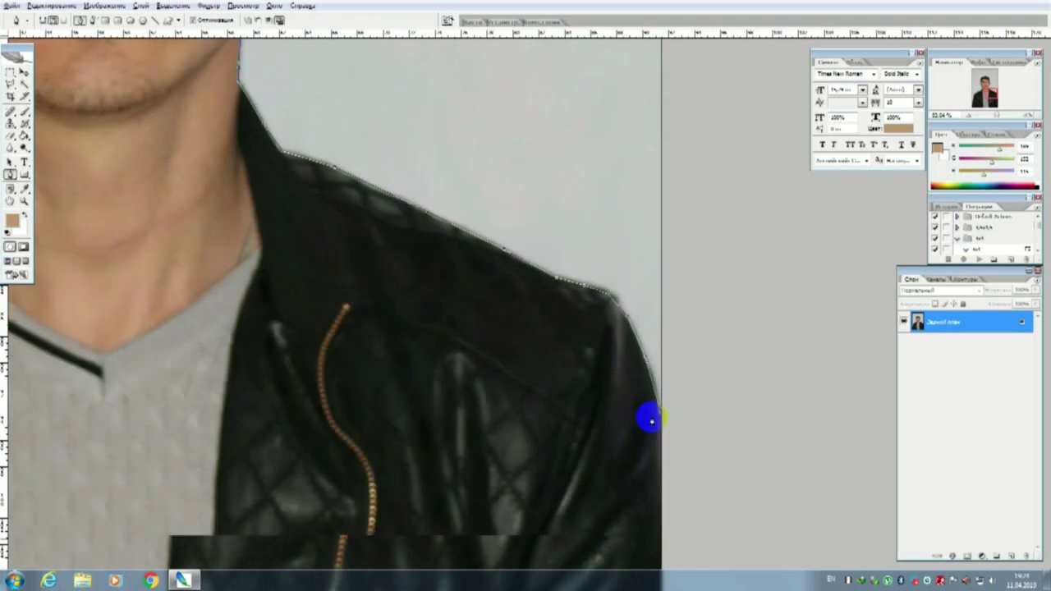
scroll(651, 421, down, 1)
scroll(651, 422, down, 1)
scroll(651, 421, down, 1)
scroll(652, 421, down, 1)
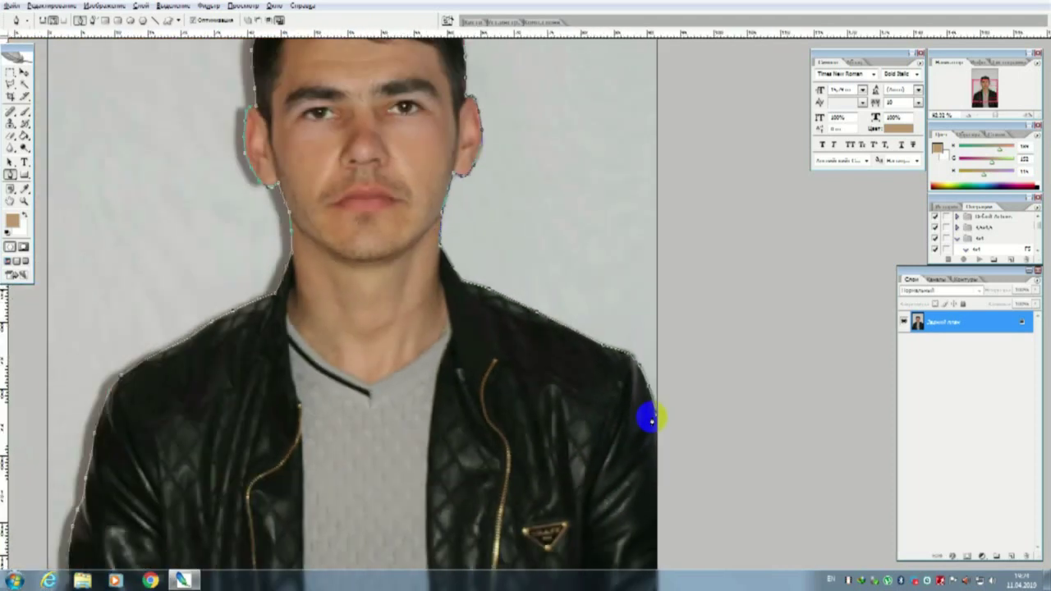
scroll(651, 421, down, 1)
scroll(652, 421, down, 1)
scroll(652, 422, down, 1)
scroll(652, 421, down, 1)
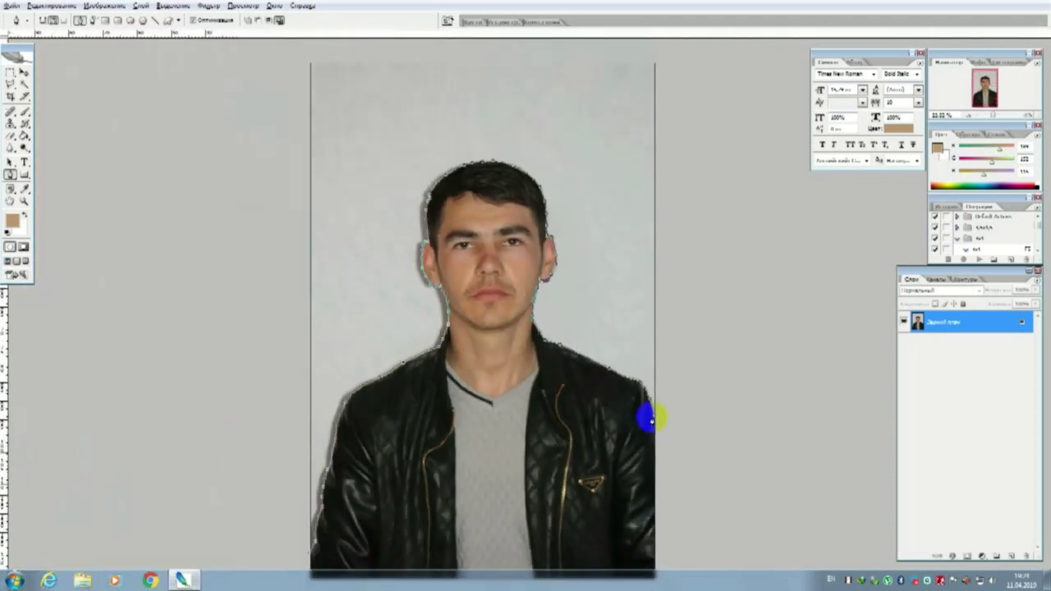
scroll(652, 421, down, 1)
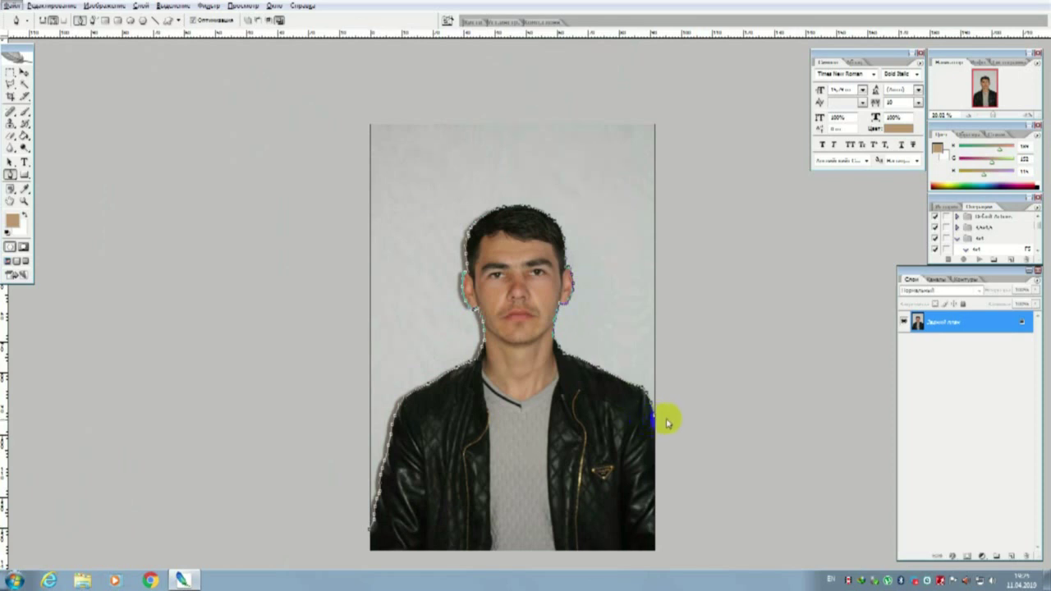
Extend the path up the right side and across the top, beyond the canvas edges.
click(670, 369)
click(667, 250)
drag(669, 127, 635, 100)
click(554, 91)
click(450, 94)
click(377, 95)
Run the path down the left side, close it around the background, and choose Make Selection.
click(329, 100)
click(314, 244)
click(325, 451)
click(342, 524)
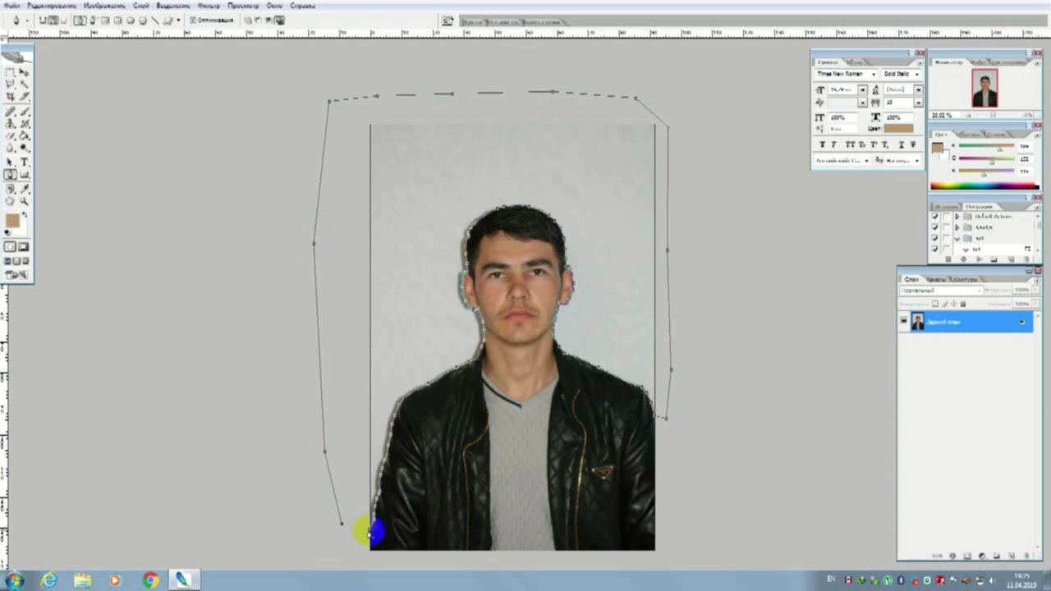
click(371, 533)
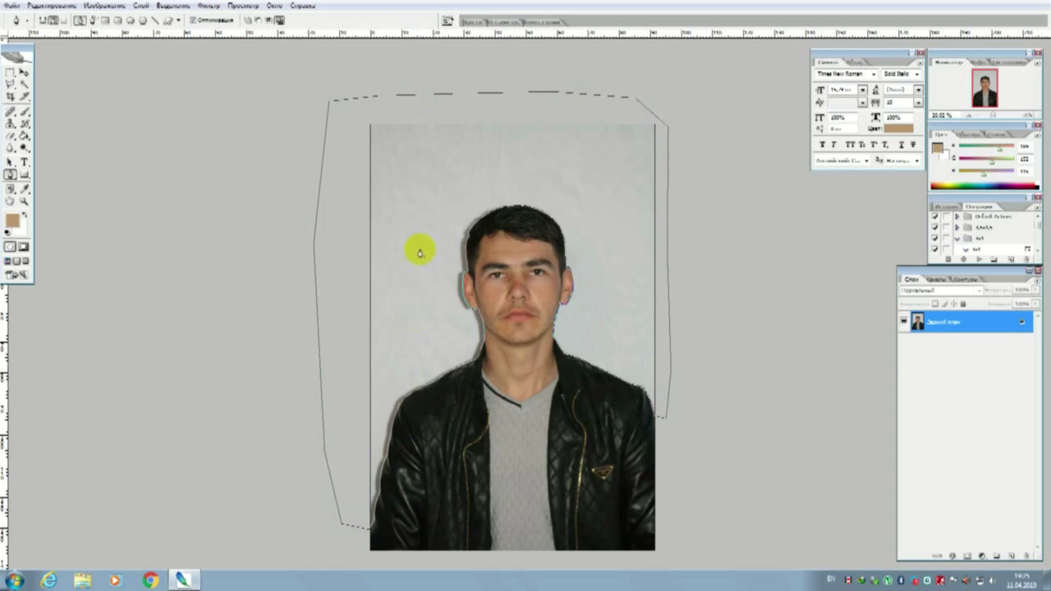
click(371, 532)
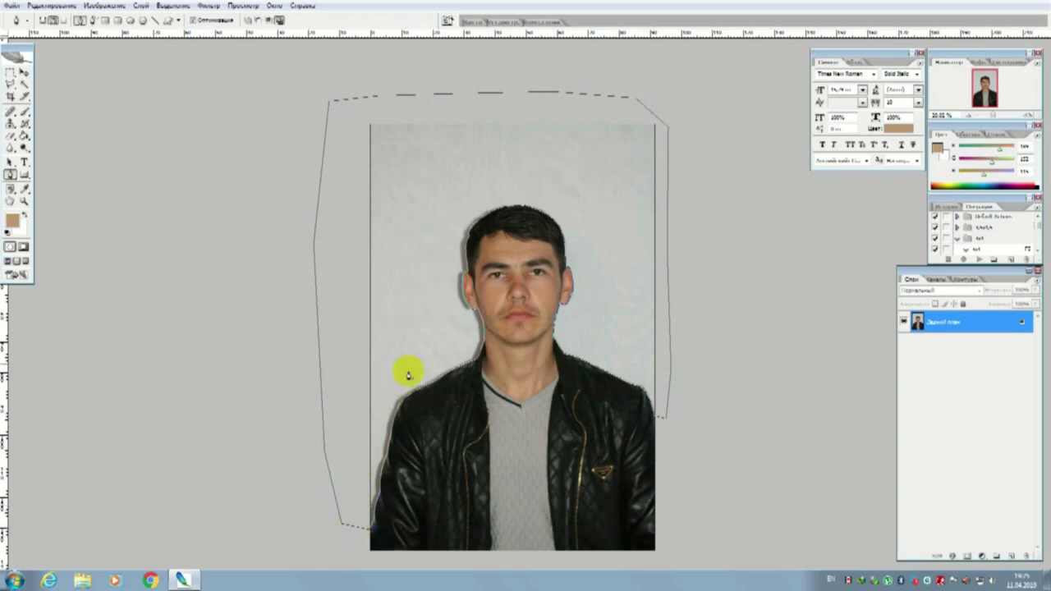
right_click(409, 277)
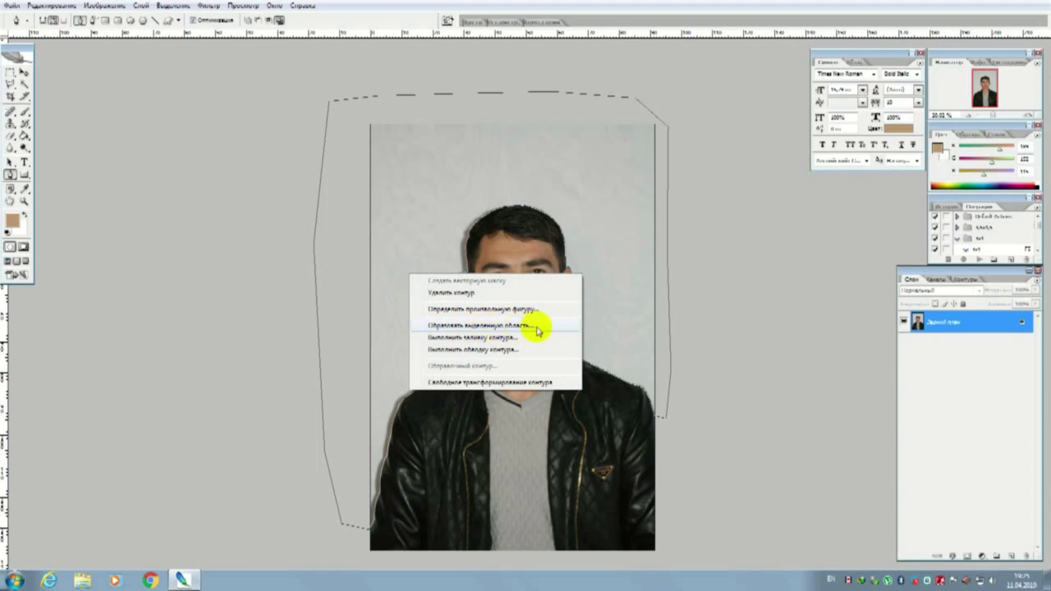
click(538, 328)
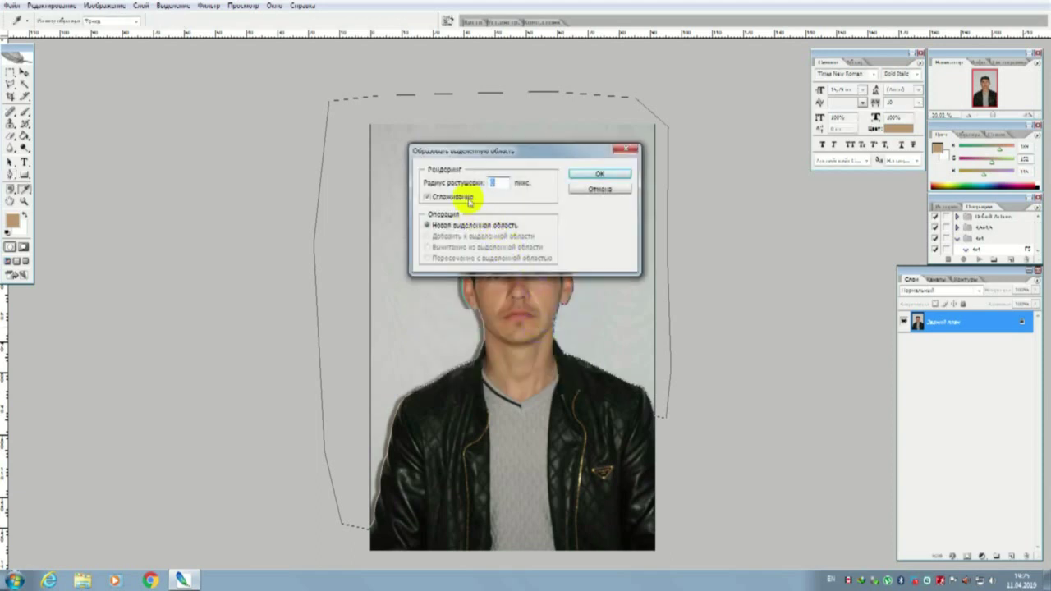
text(0,1)
Convert the path into a new selection with a 0.1 px feather radius.
drag(464, 155, 443, 161)
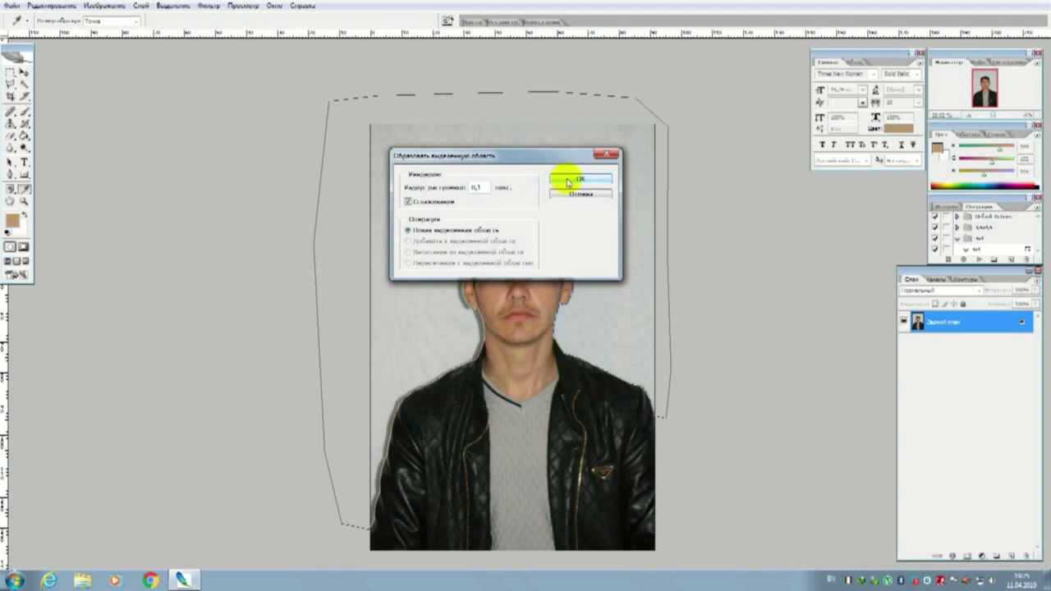
click(567, 182)
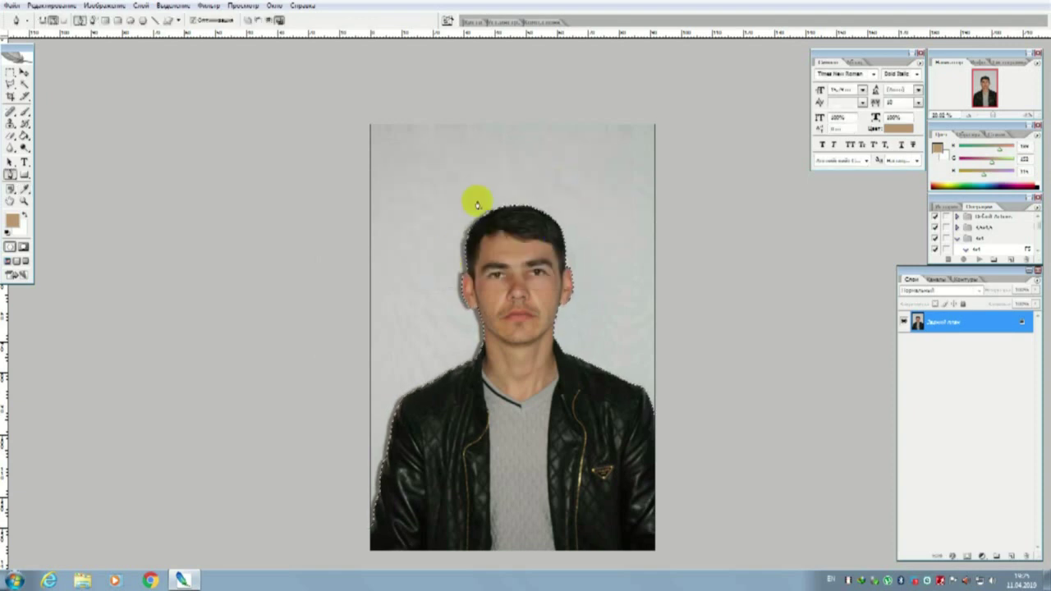
right_click(413, 408)
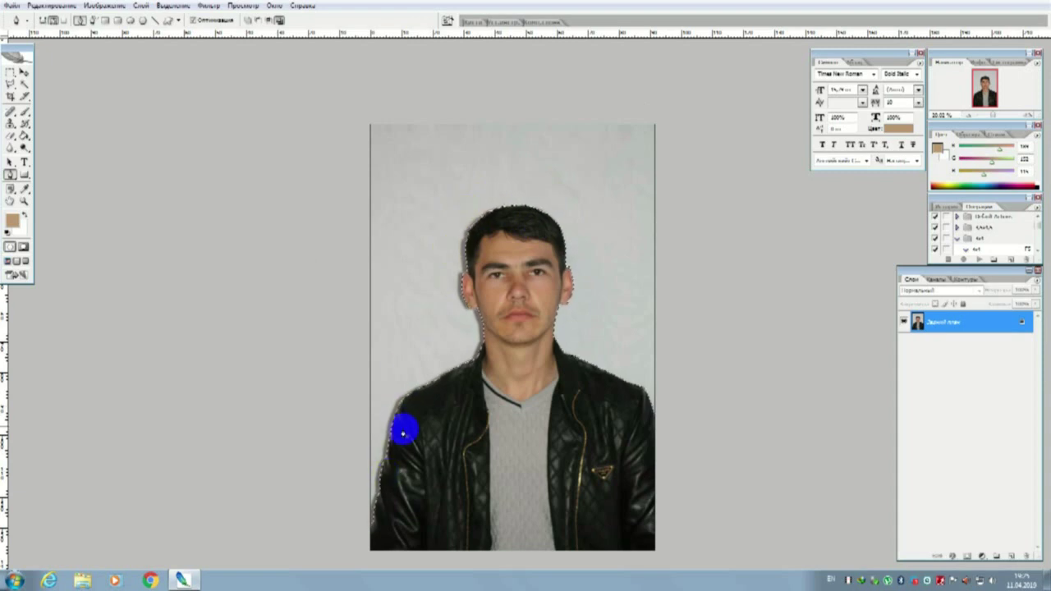
scroll(456, 404, up, 1)
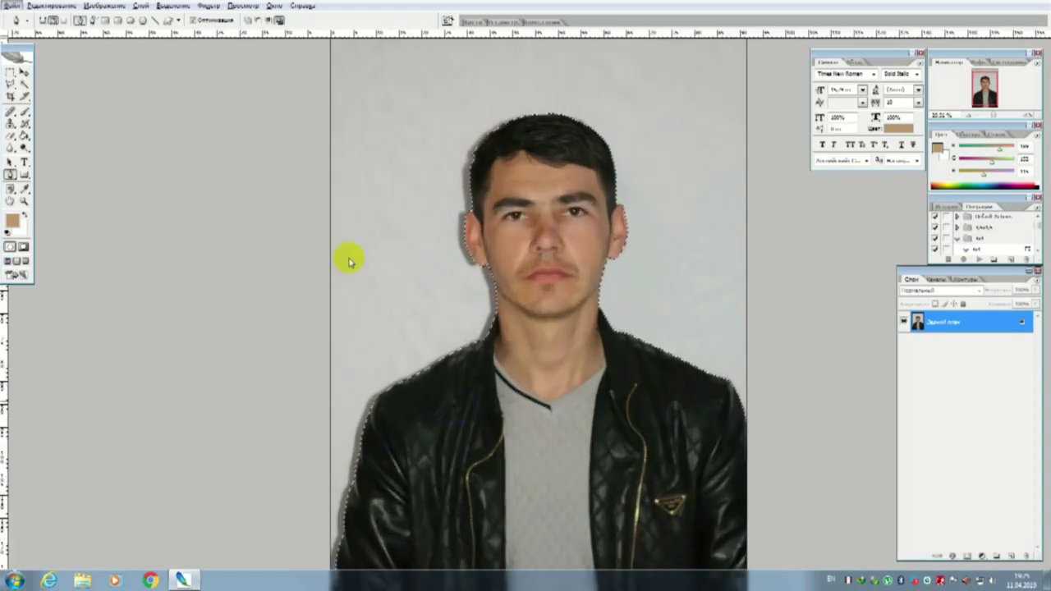
click(483, 276)
drag(486, 276, 435, 378)
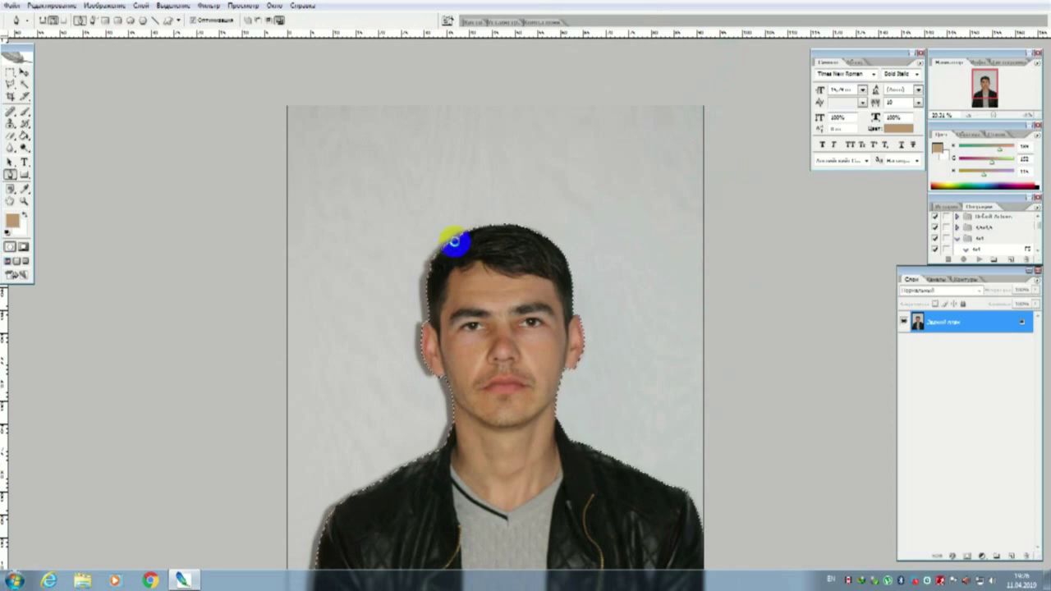
Fill the selected background with white, then with black.
key(Delete)
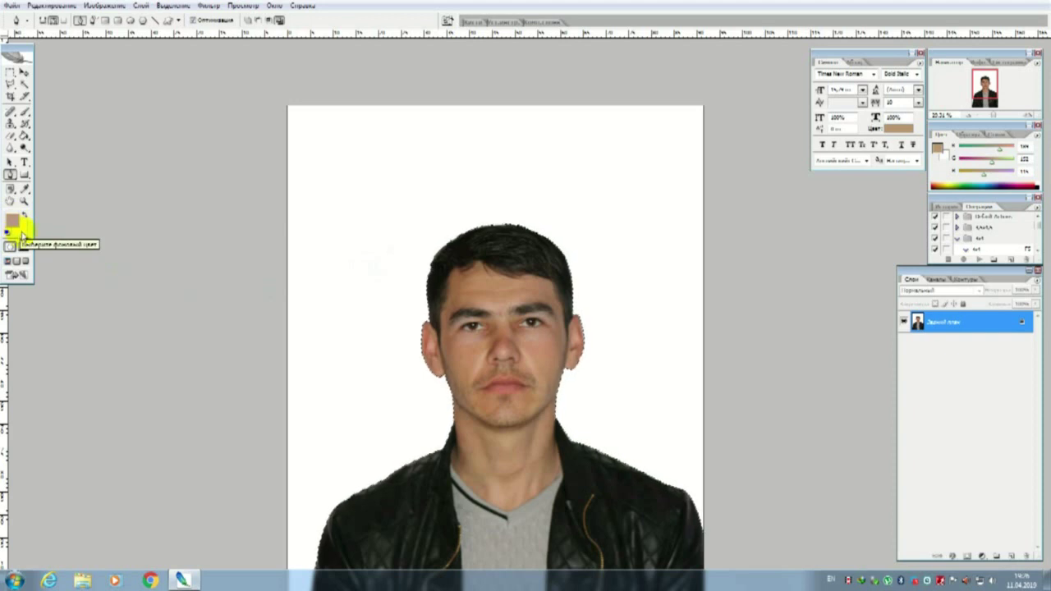
click(24, 235)
text(0)
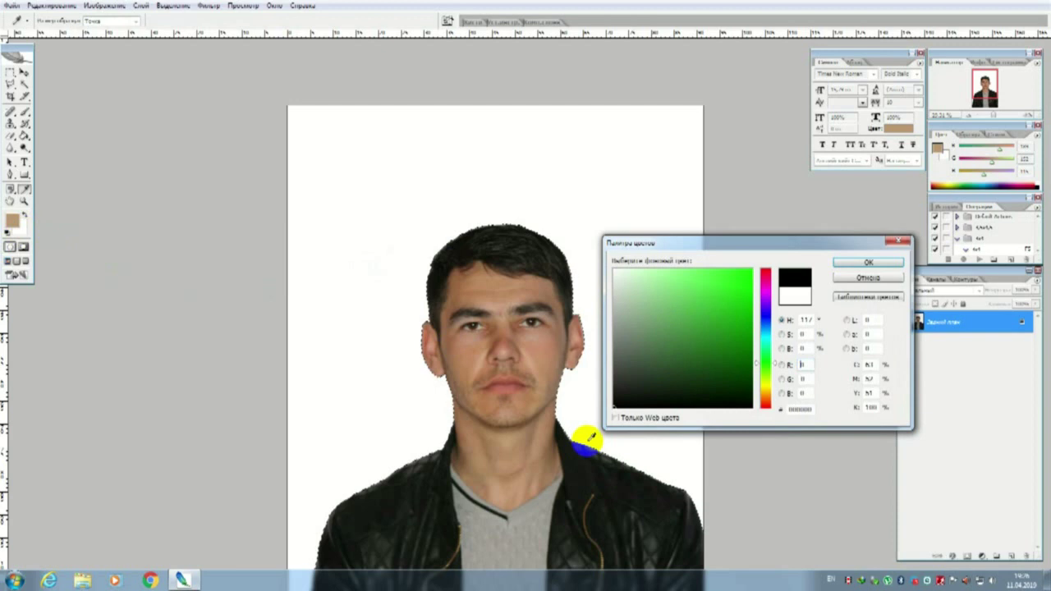
click(866, 264)
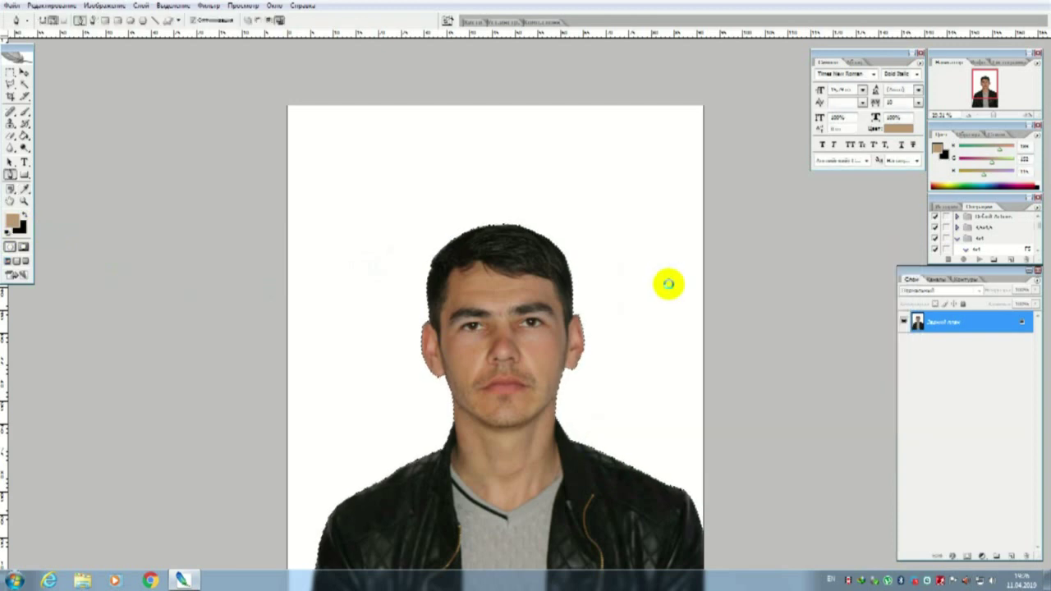
key(Delete)
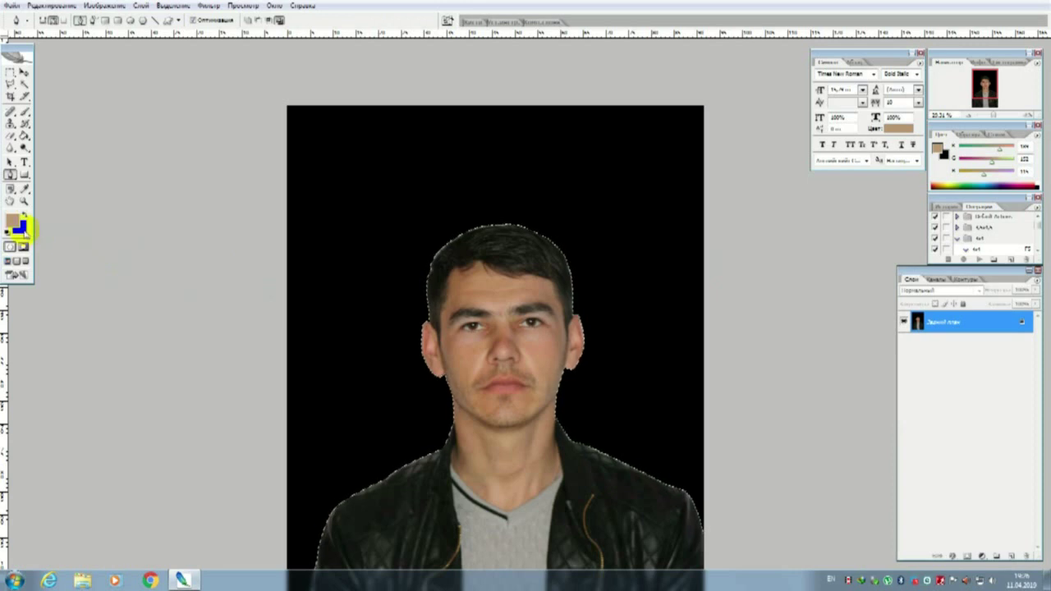
Pick a blue background colour and fill the selected background with it.
click(23, 232)
drag(673, 333, 586, 258)
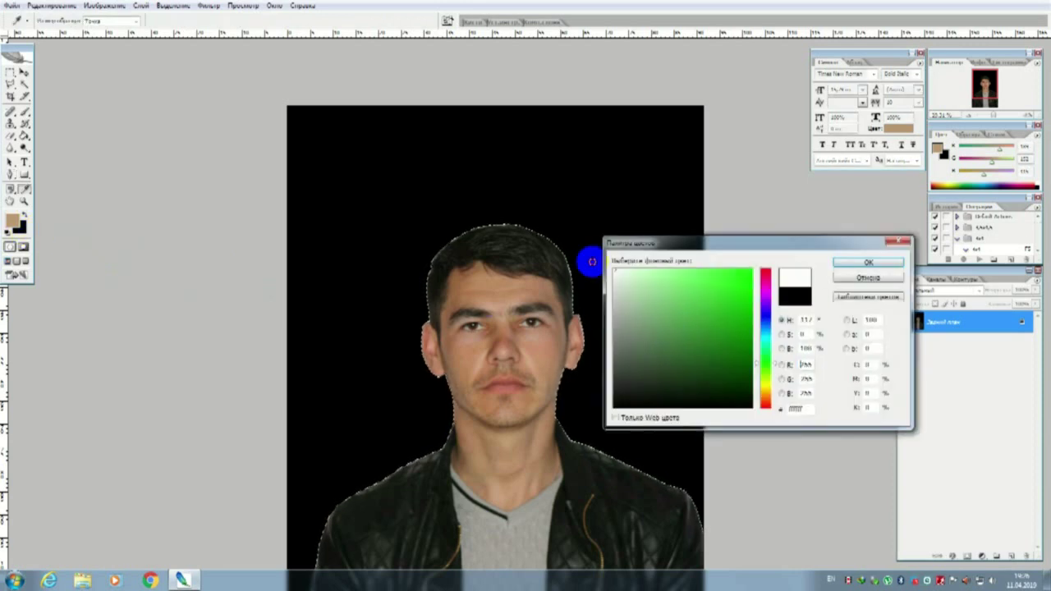
click(765, 326)
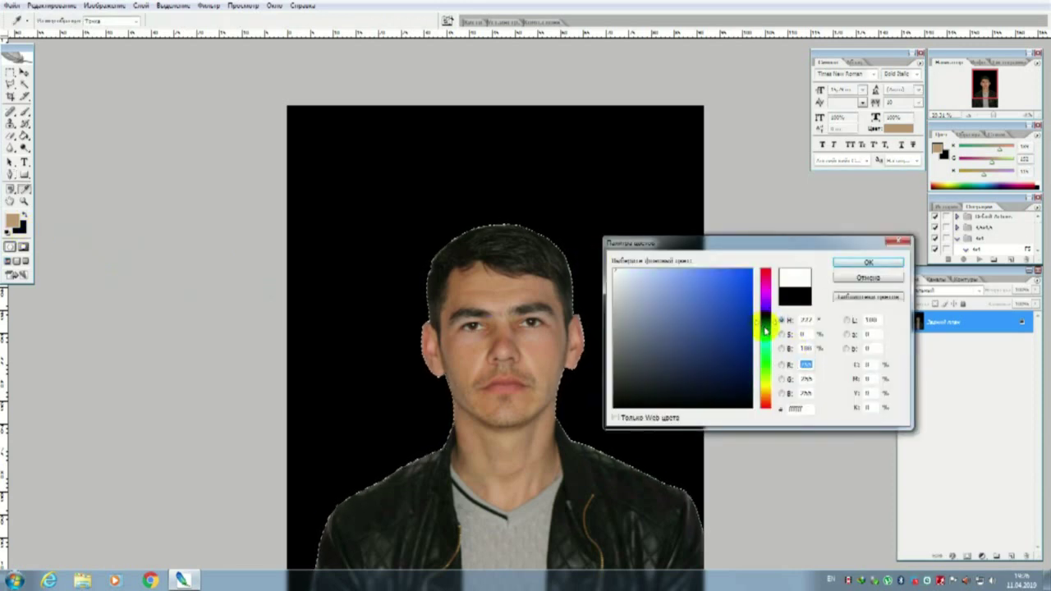
text(1)
click(862, 263)
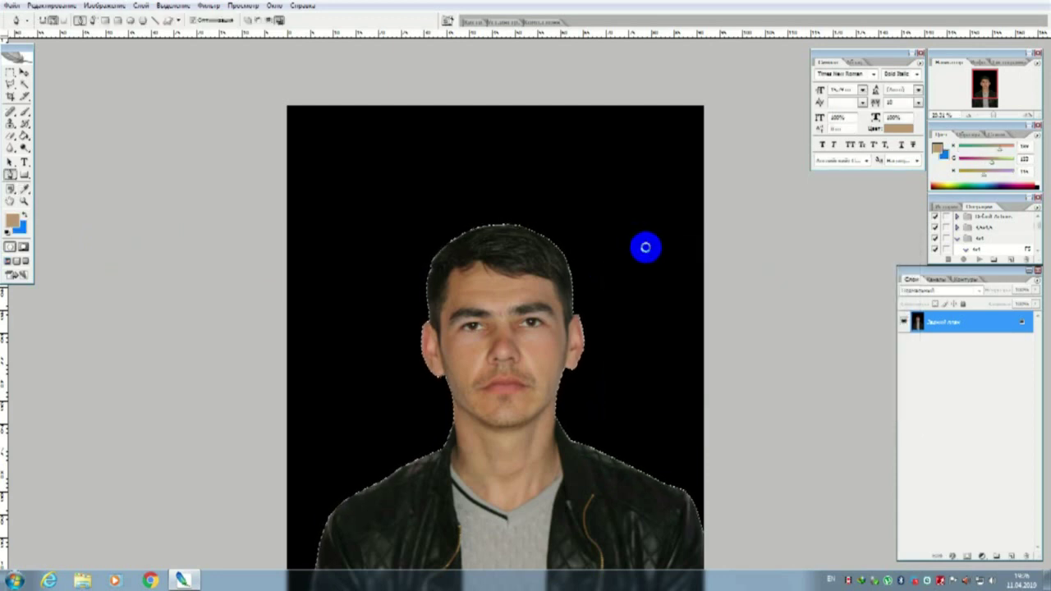
key(ctrl+BackSpace)
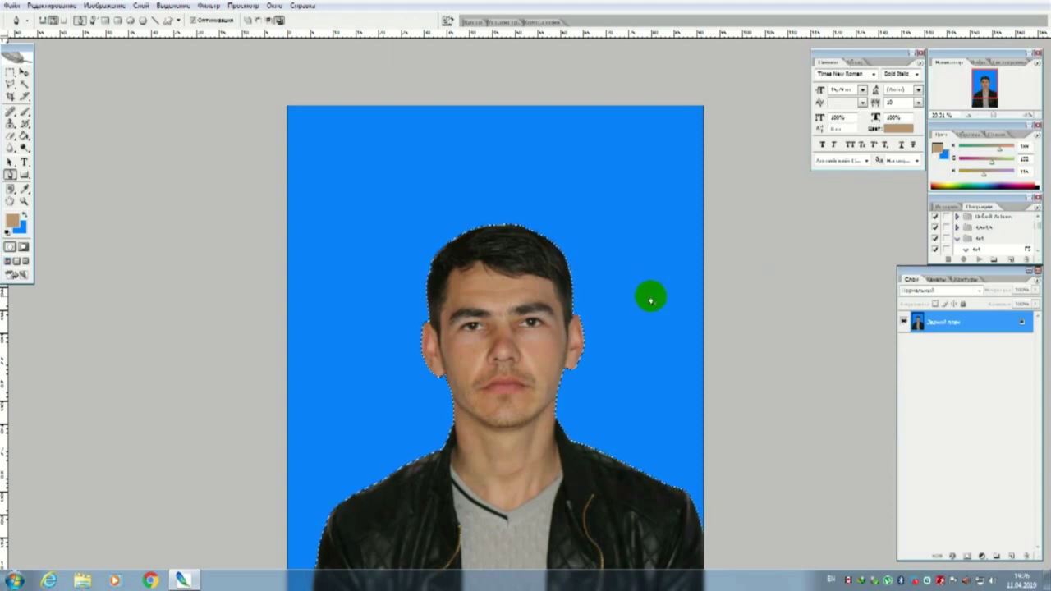
Set the background colour back to white and refill the selection.
click(20, 227)
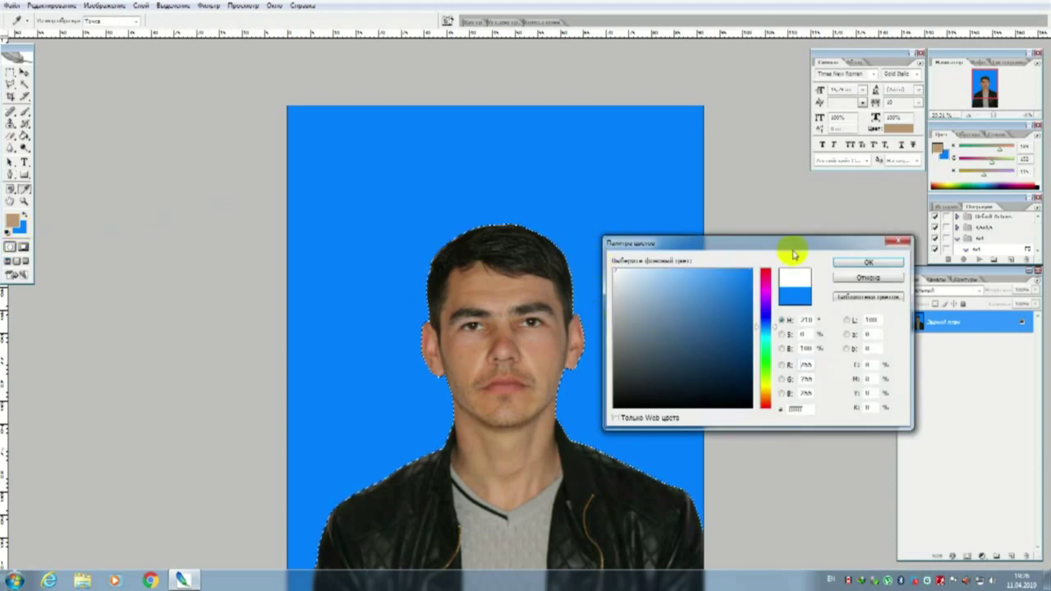
click(854, 263)
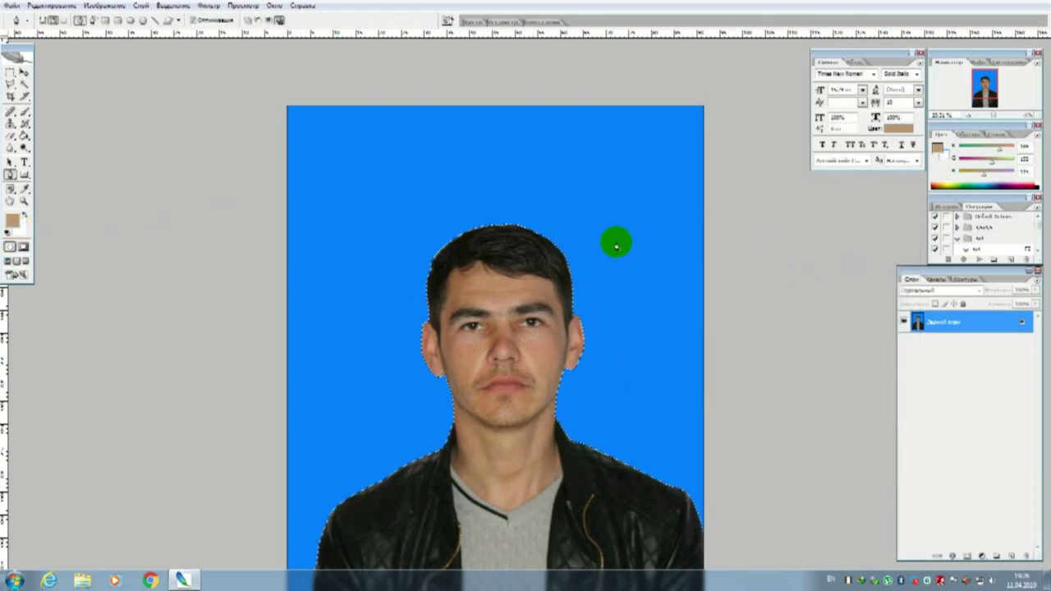
key(Delete)
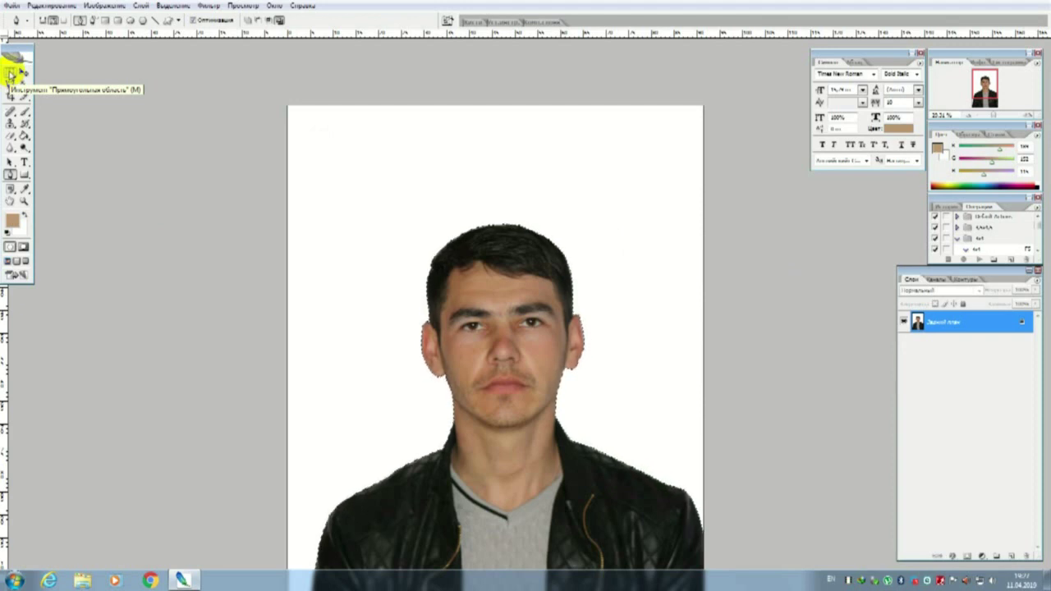
Zoom in close on the portrait's face and jacket shoulder, then pick the Blur tool.
click(10, 74)
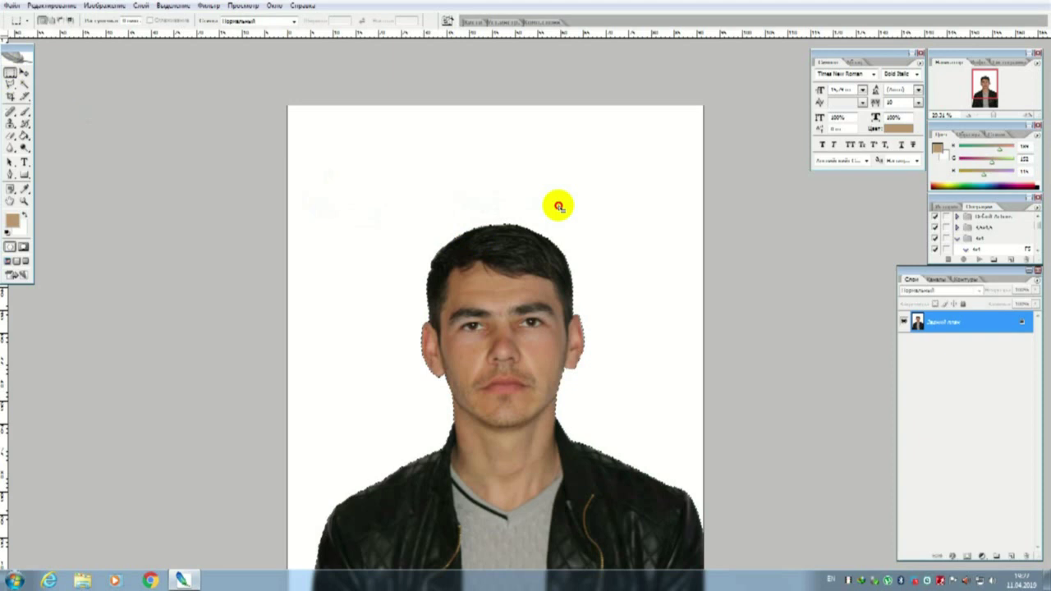
click(558, 207)
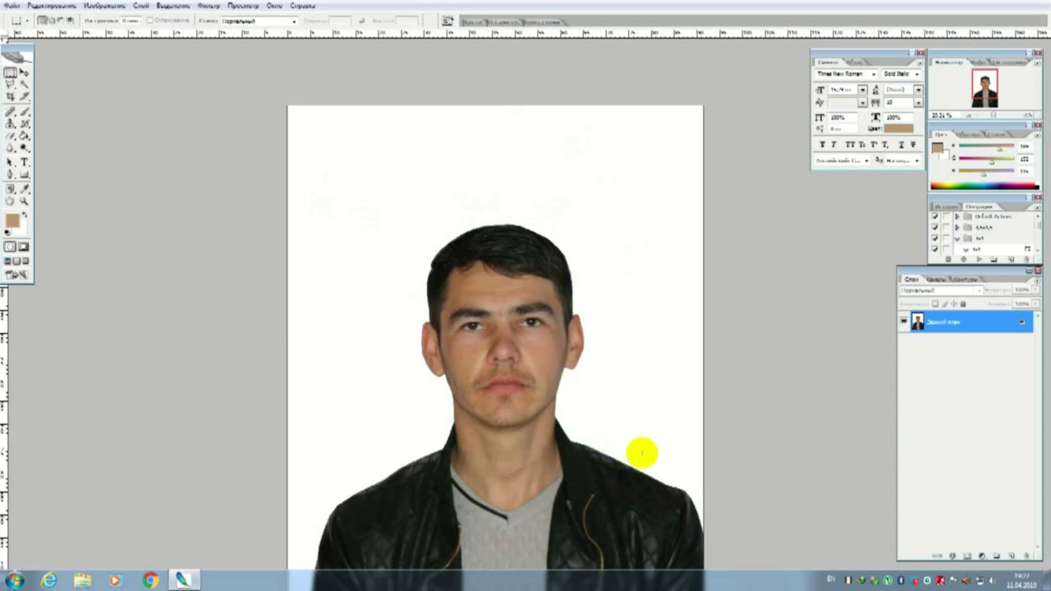
drag(617, 400, 637, 354)
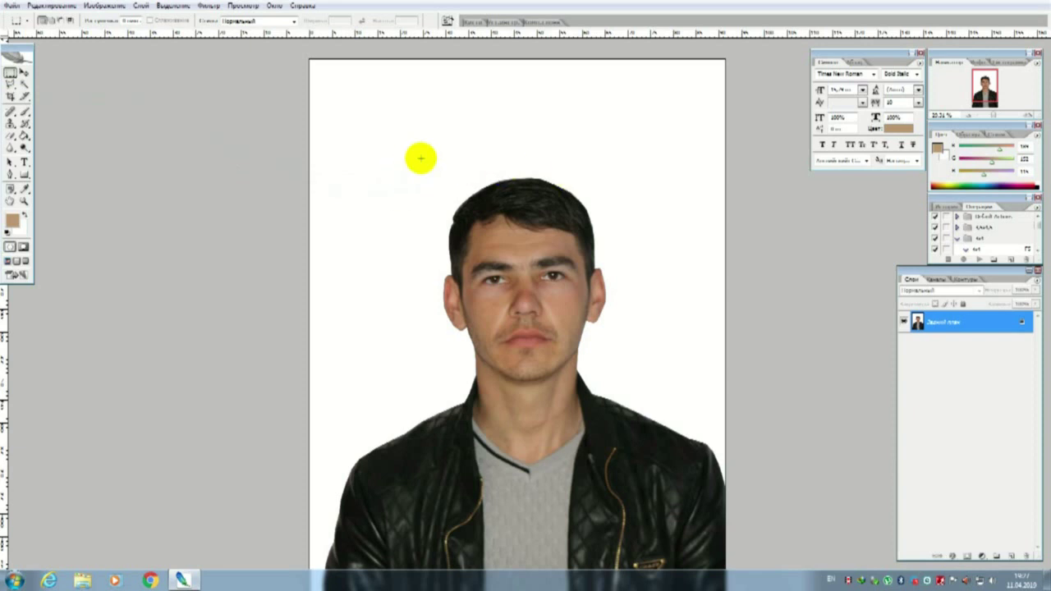
click(508, 218)
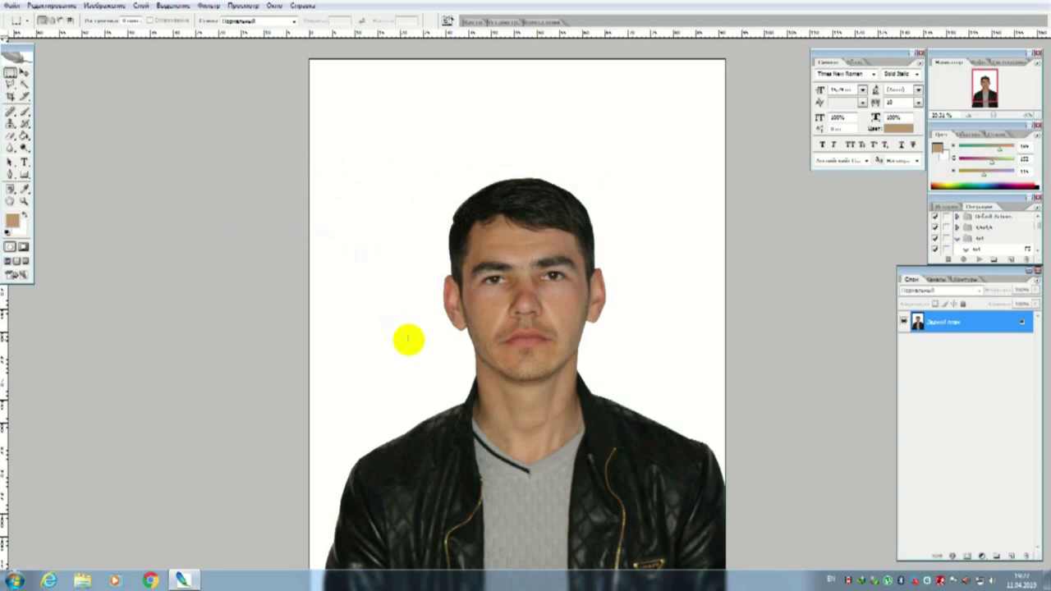
click(391, 416)
drag(391, 415, 512, 259)
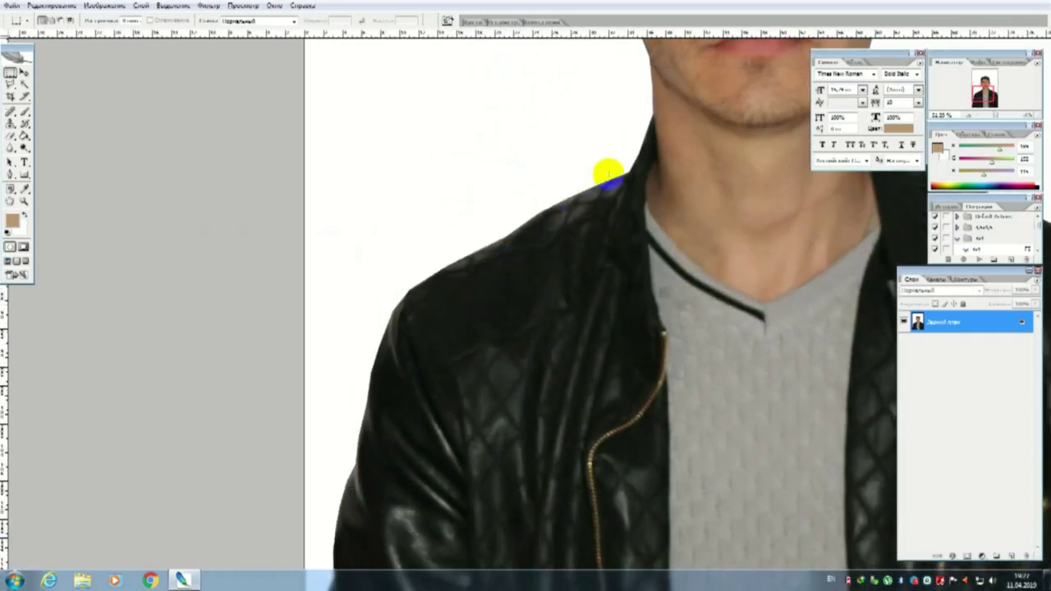
mouse_move(346, 525)
mouse_down()
mouse_move(400, 371)
mouse_move(539, 346)
mouse_move(524, 325)
mouse_move(457, 372)
mouse_up()
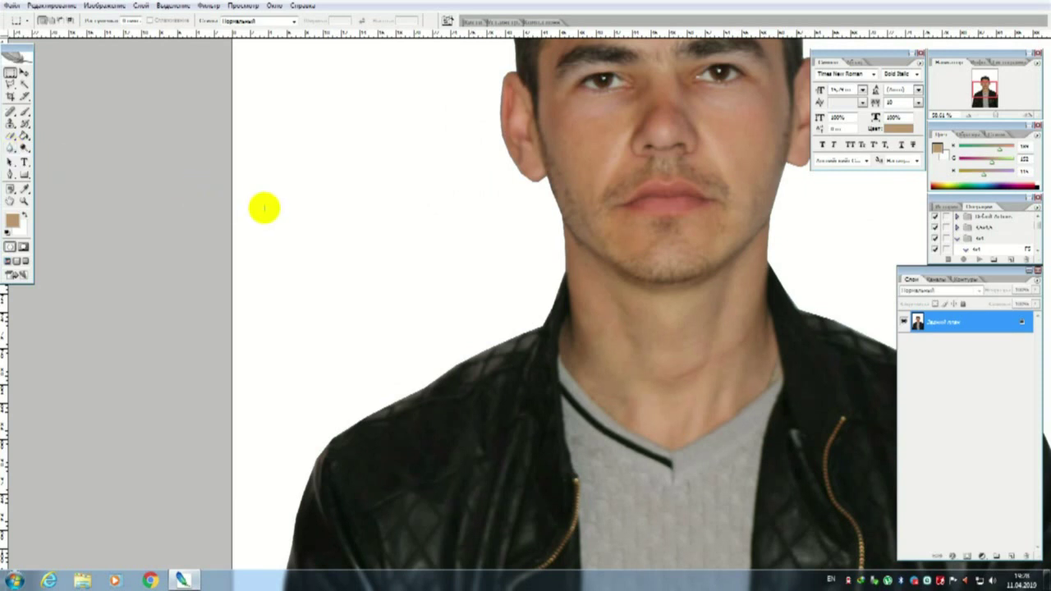
key(r)
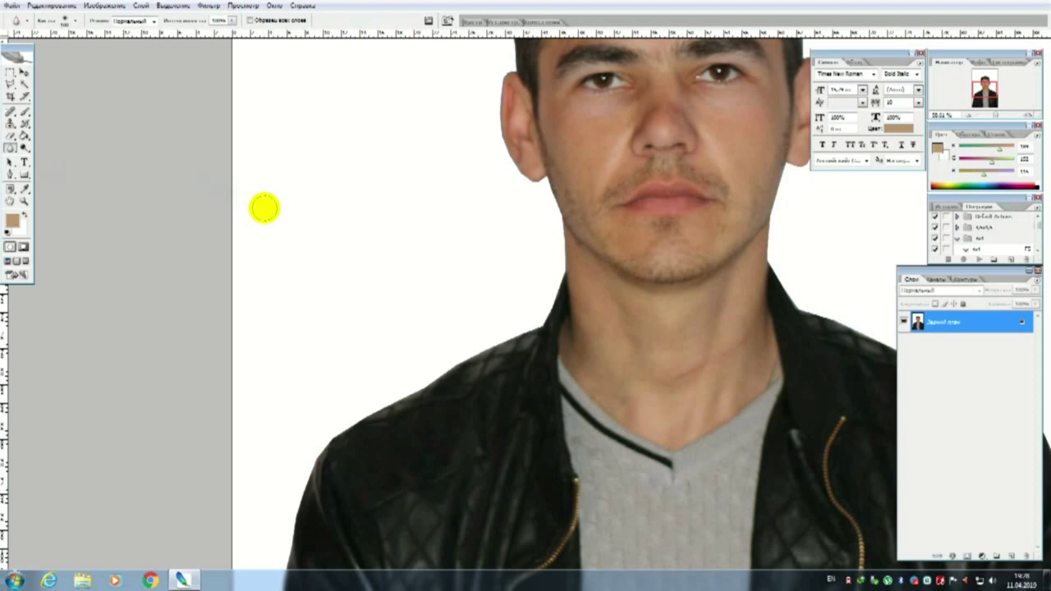
Bring the jacket into view and set the Blur tool strength to 100%.
drag(339, 429, 359, 265)
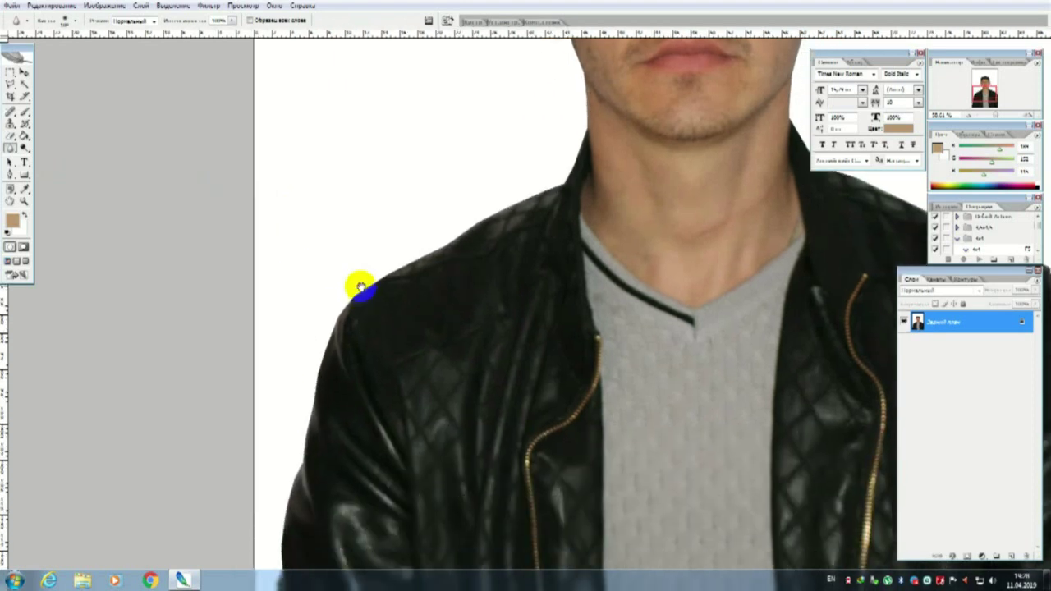
scroll(329, 337, down, 2)
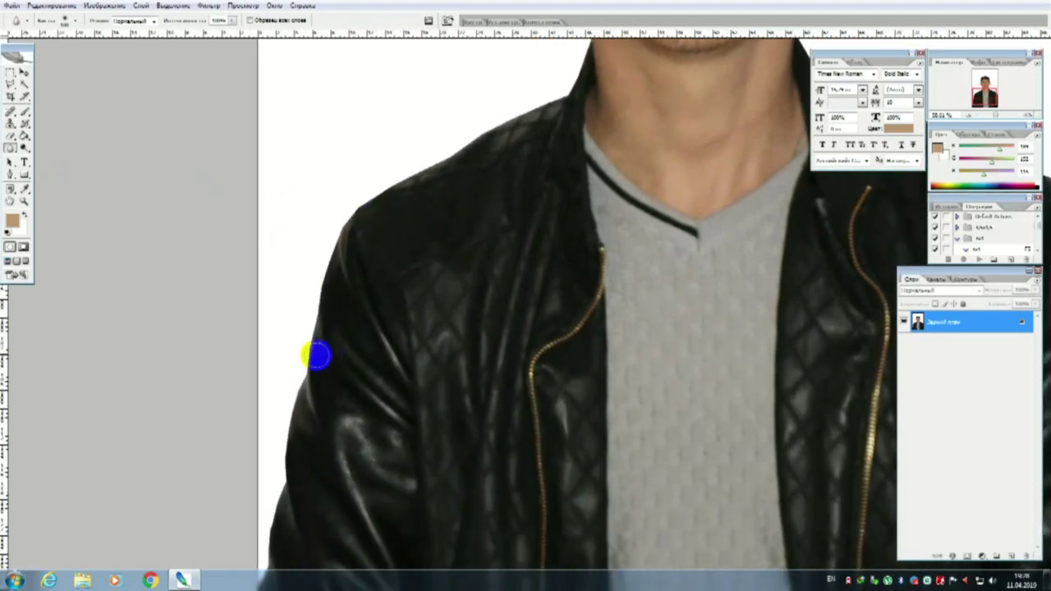
scroll(313, 378, down, 1)
scroll(308, 345, down, 1)
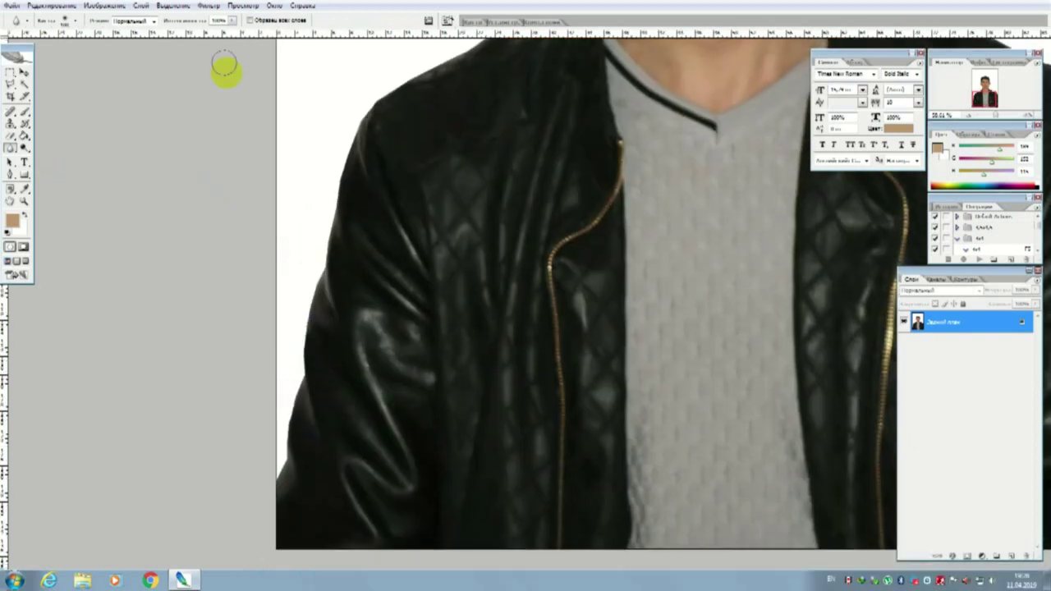
click(234, 20)
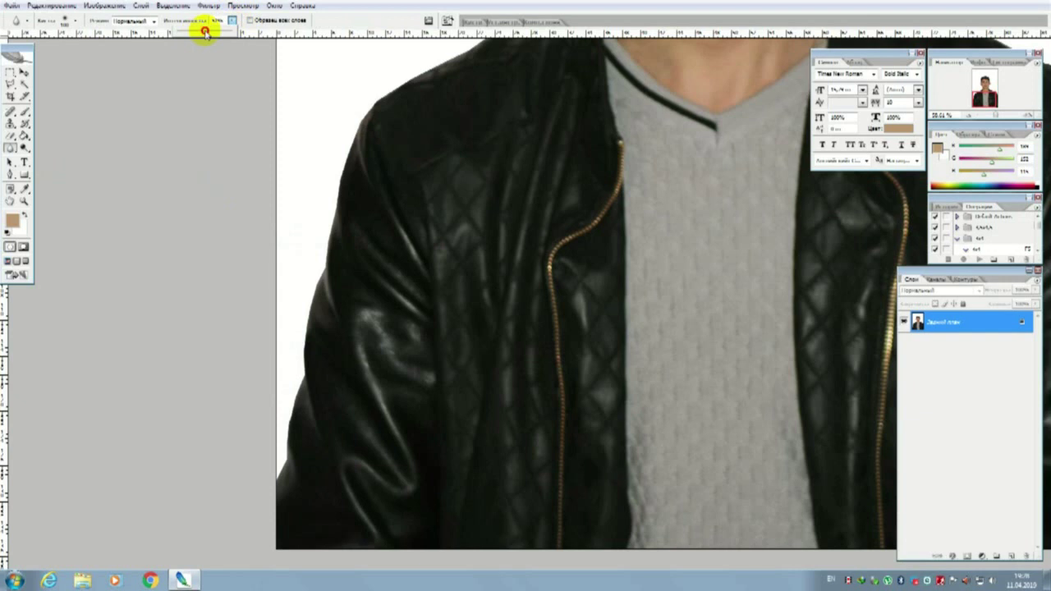
drag(205, 32, 236, 32)
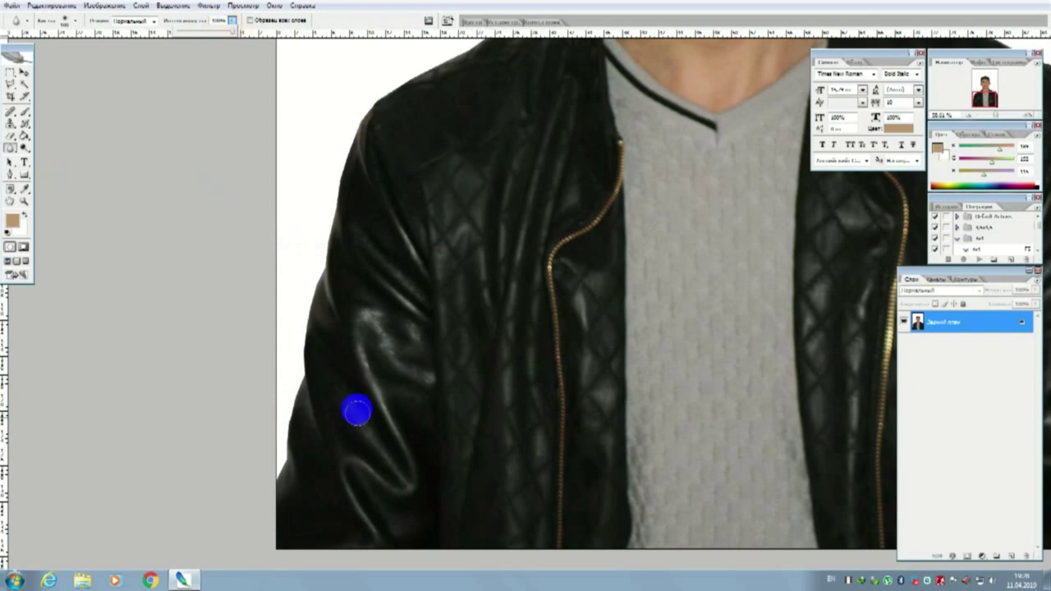
Blur along the jacket's left edge and dab its outline to soften it.
scroll(312, 395, up, 1)
scroll(289, 388, up, 1)
scroll(287, 394, up, 1)
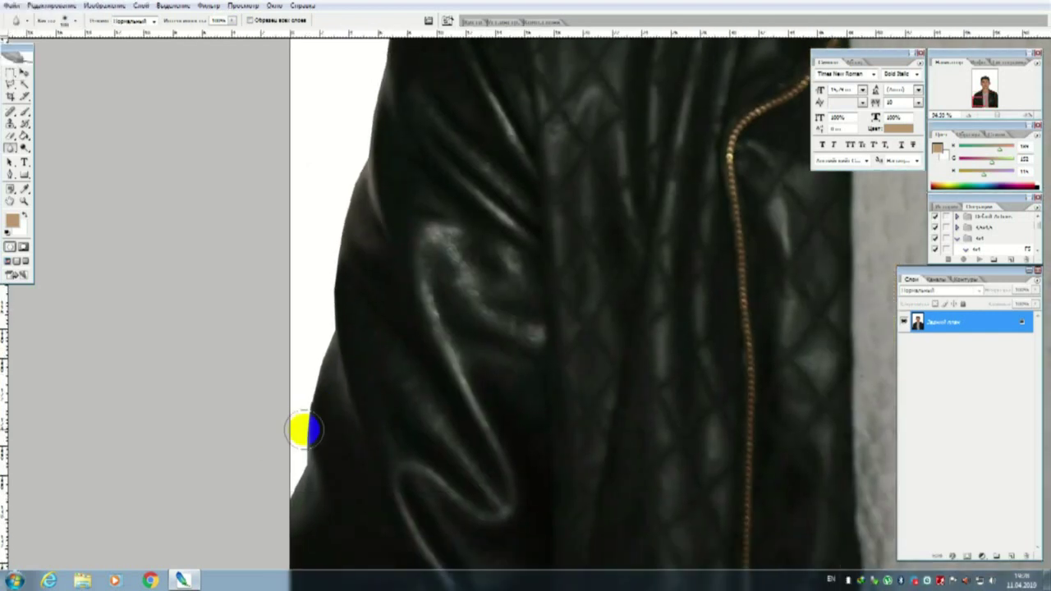
click(300, 476)
mouse_move(300, 477)
mouse_down()
mouse_move(320, 364)
mouse_move(340, 317)
mouse_move(367, 122)
mouse_move(339, 315)
mouse_up()
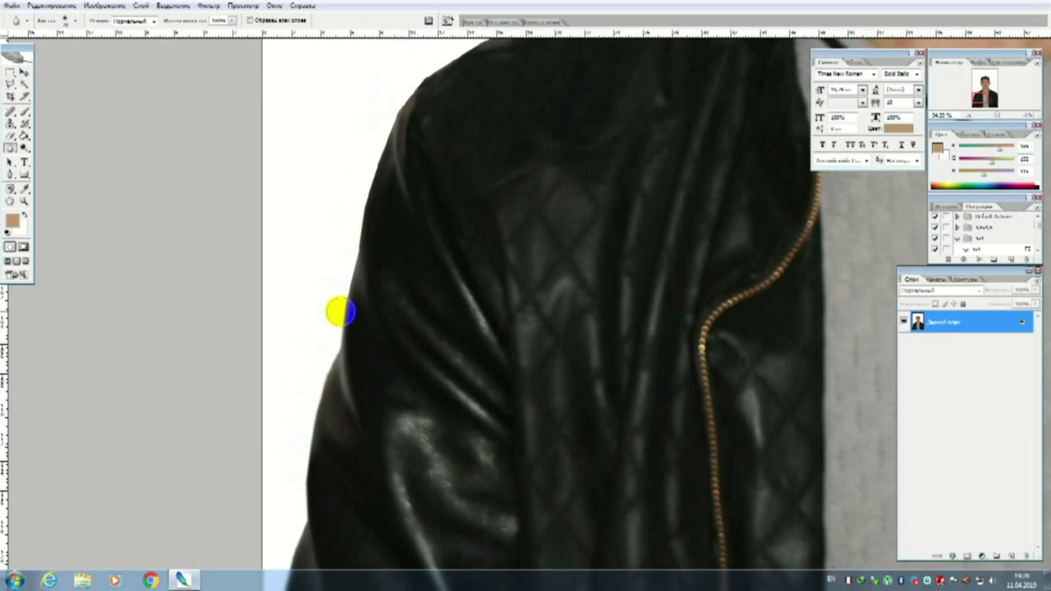
drag(340, 311, 348, 300)
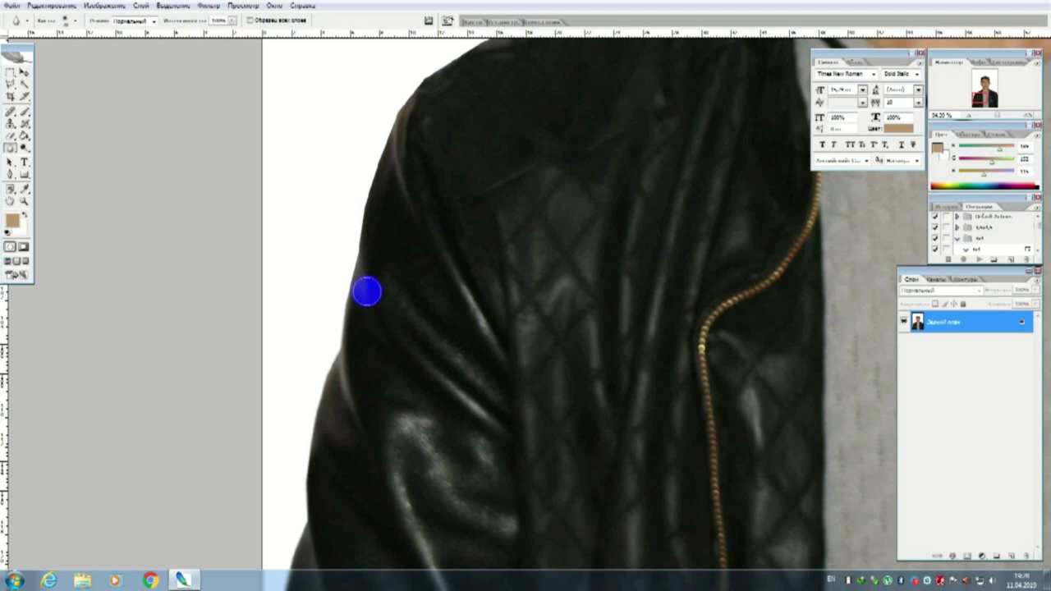
click(348, 276)
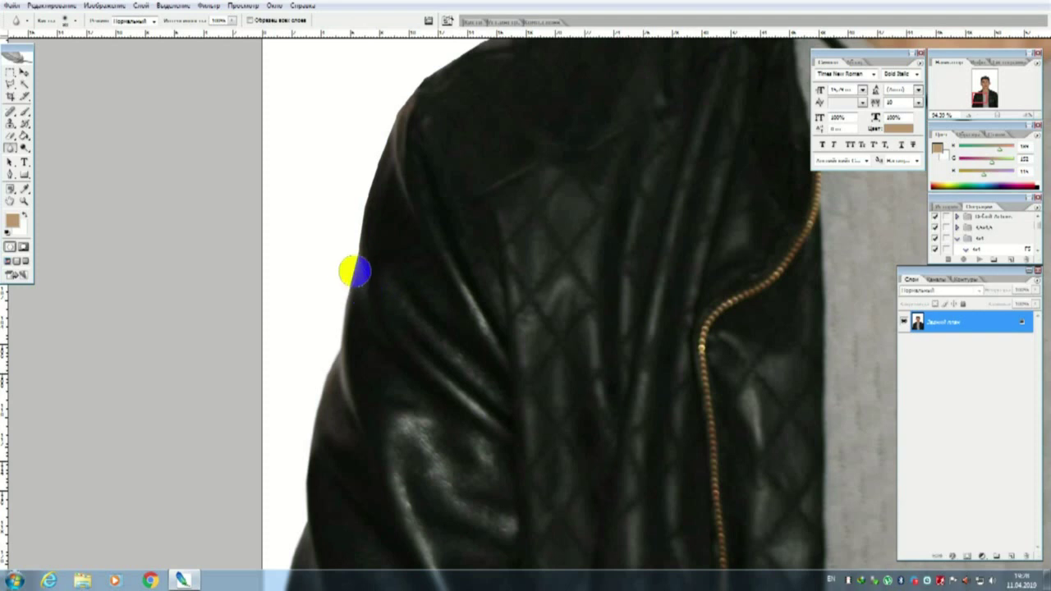
click(329, 321)
click(352, 298)
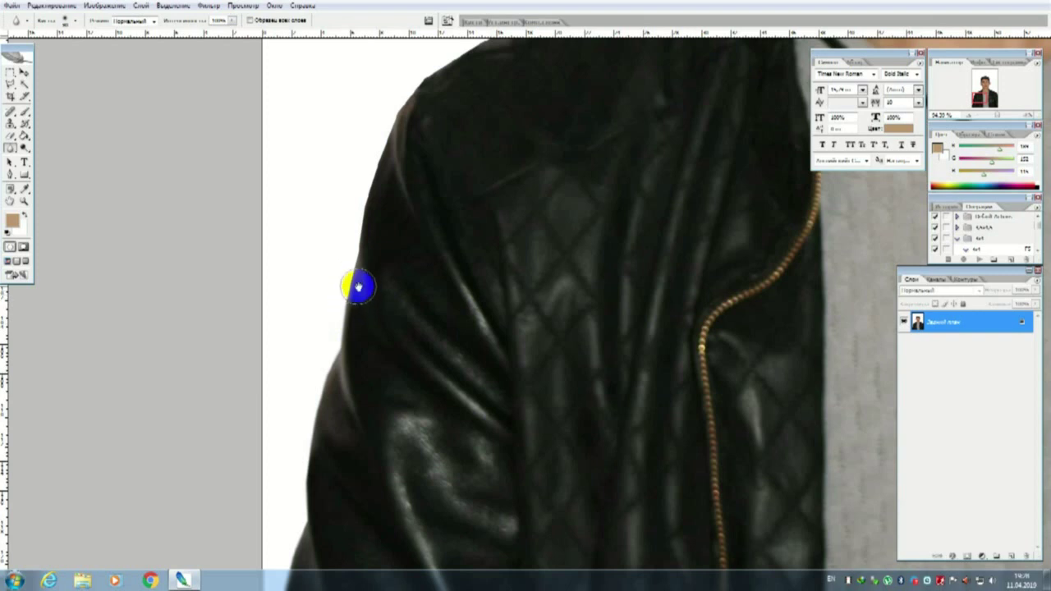
Pan up to the neck and blur the edge where jacket meets neck.
drag(352, 288, 348, 356)
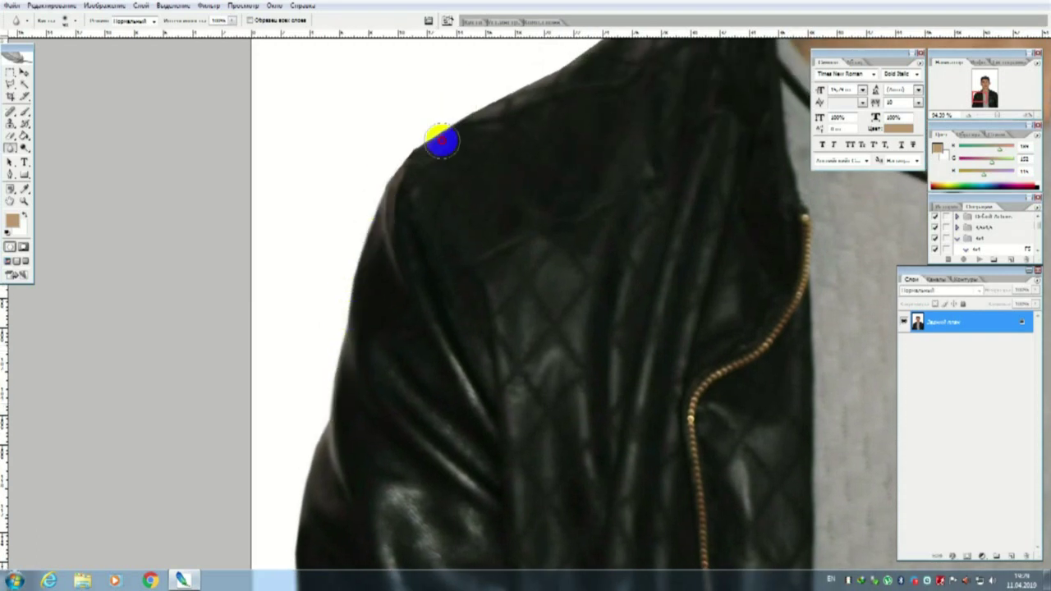
drag(460, 129, 382, 235)
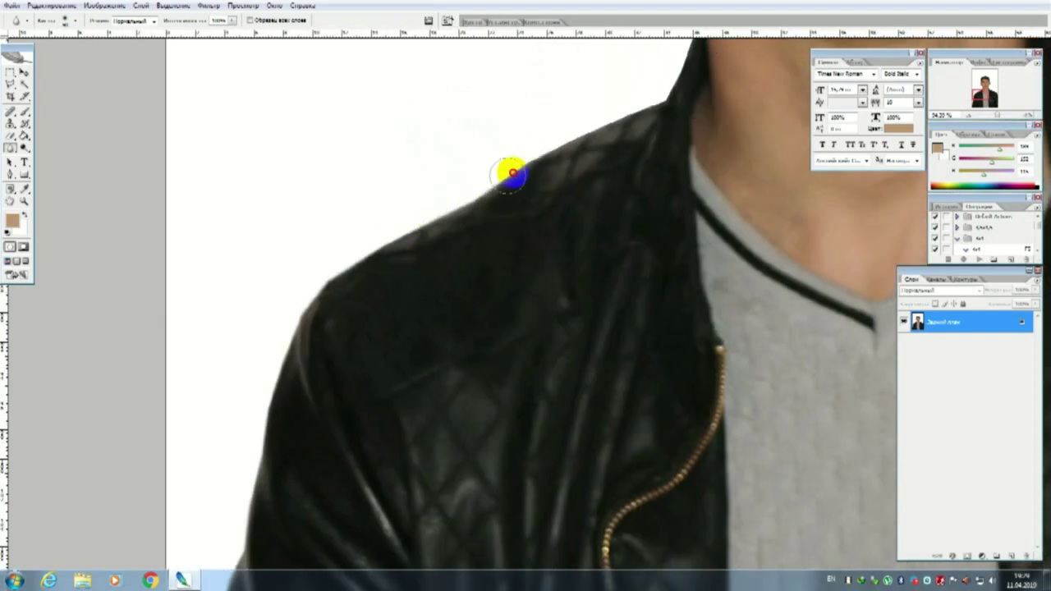
drag(537, 153, 473, 229)
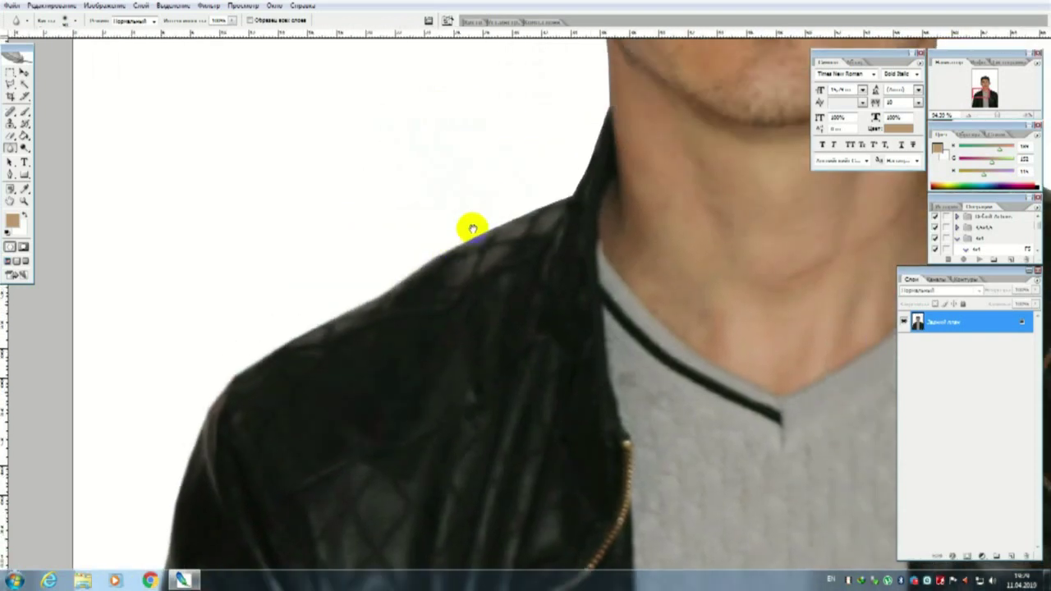
click(587, 177)
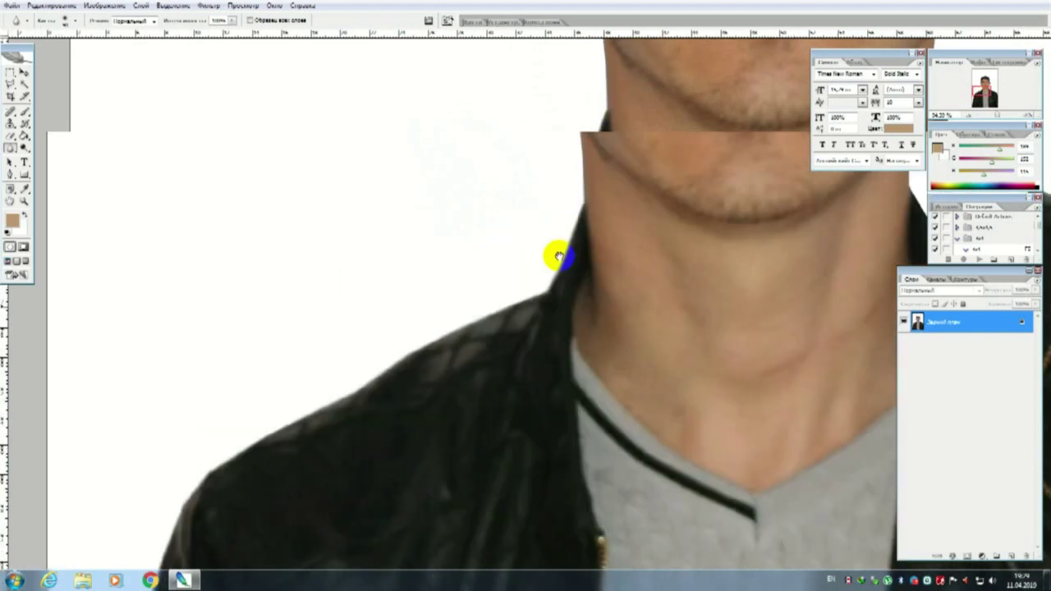
Pan around the hair, ear, jaw, neck and jacket shoulder to check the softened edges.
scroll(575, 173, up, 5)
scroll(544, 177, up, 2)
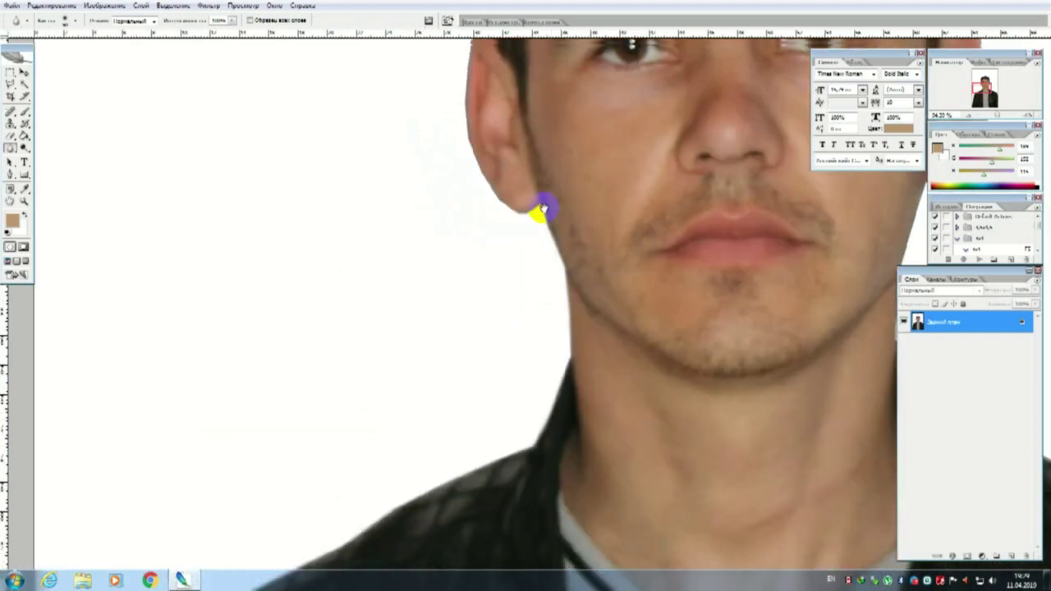
scroll(543, 206, up, 1)
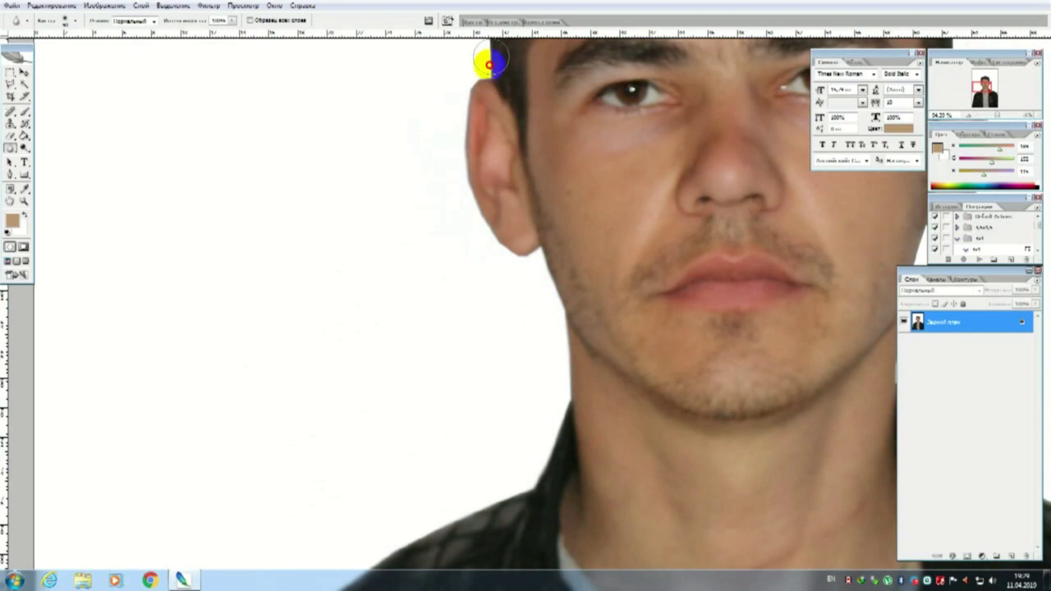
scroll(480, 164, up, 5)
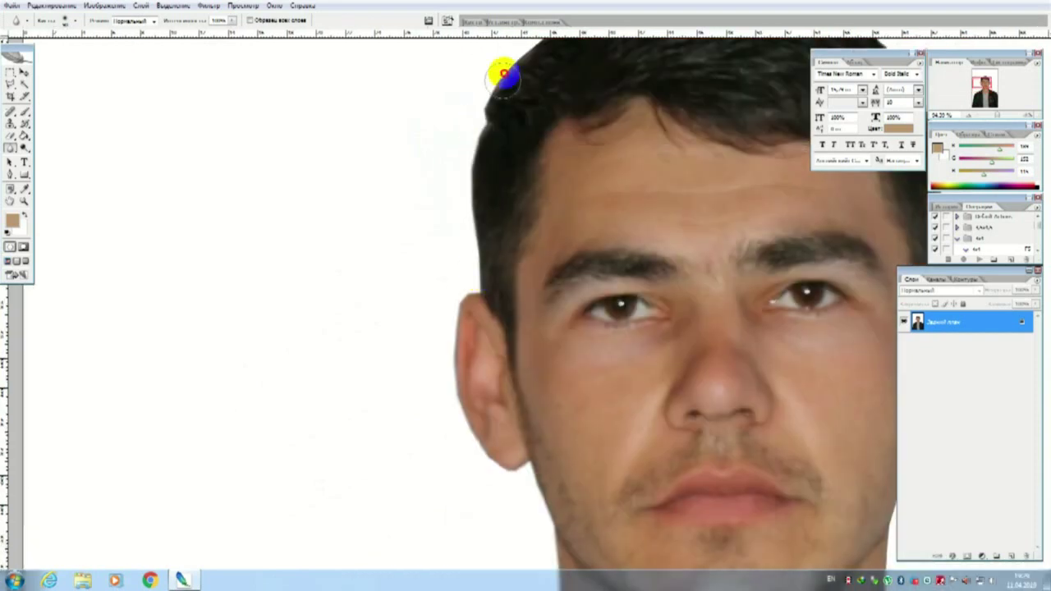
drag(500, 78, 436, 223)
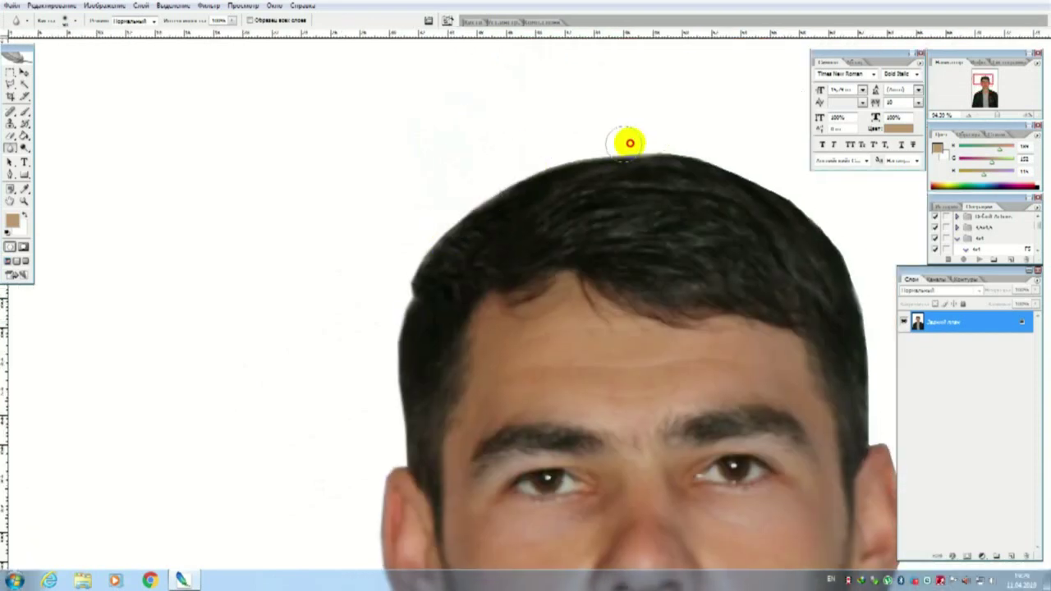
drag(763, 180, 568, 134)
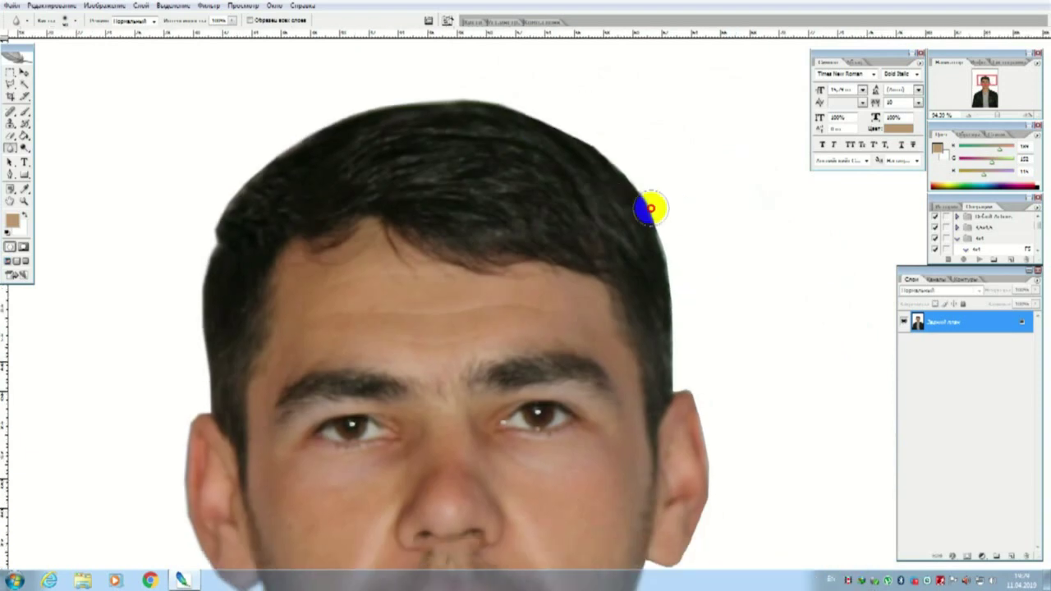
drag(662, 370, 621, 211)
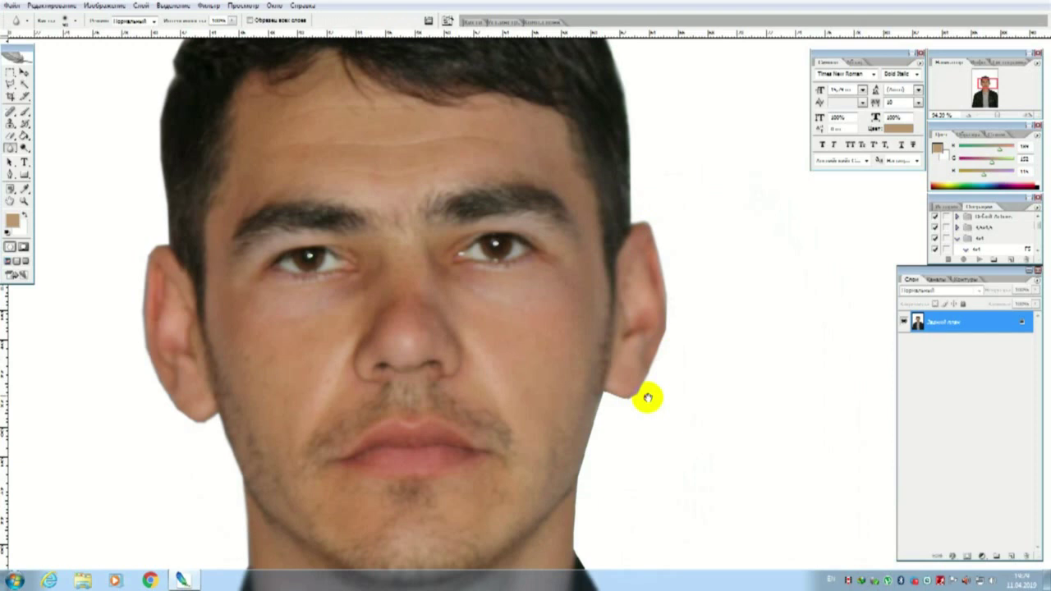
drag(646, 394, 657, 249)
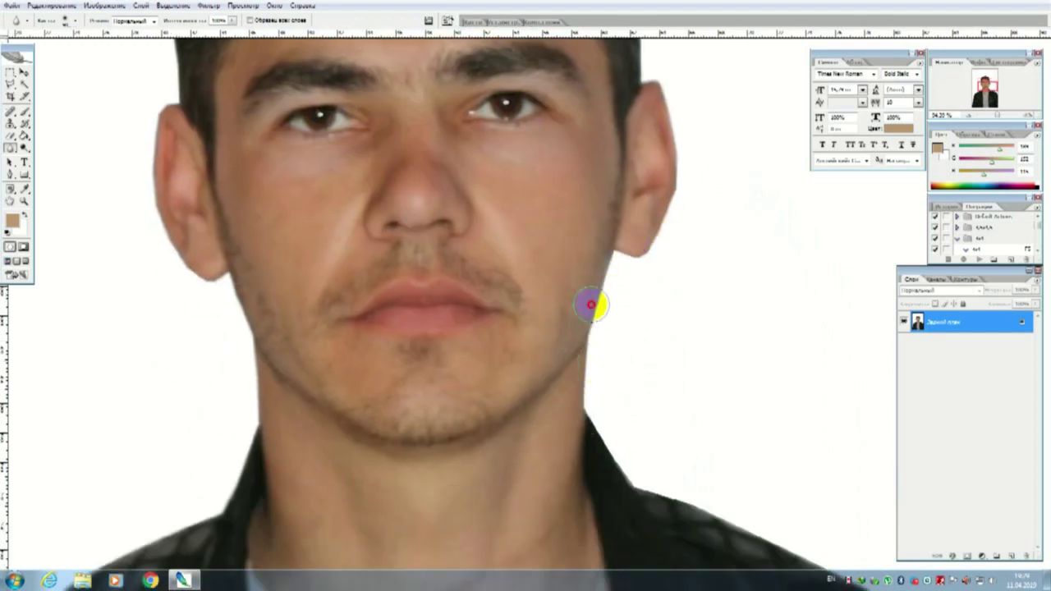
drag(611, 429, 501, 169)
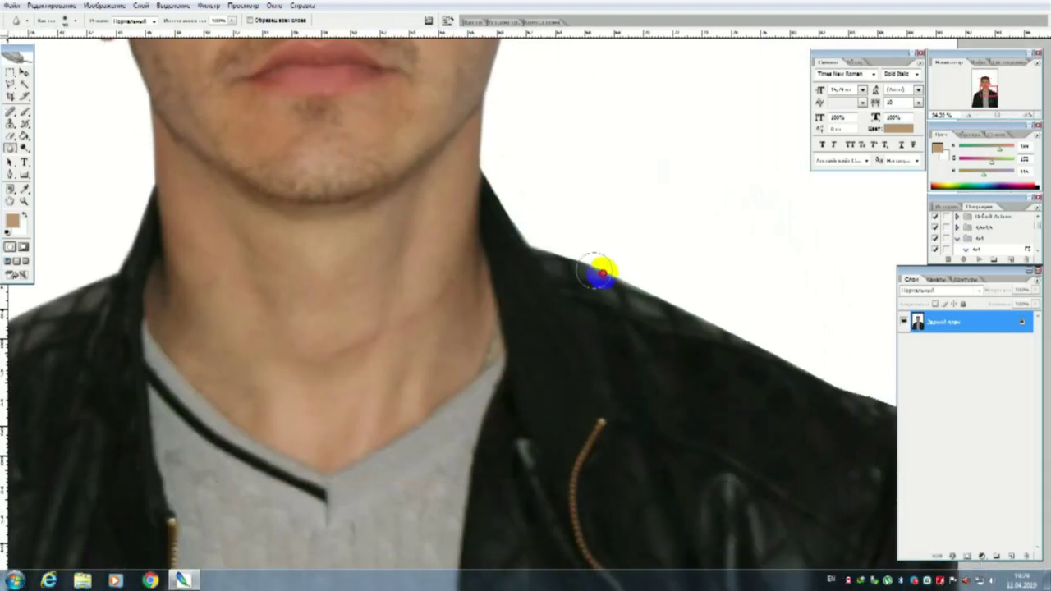
drag(773, 351, 629, 277)
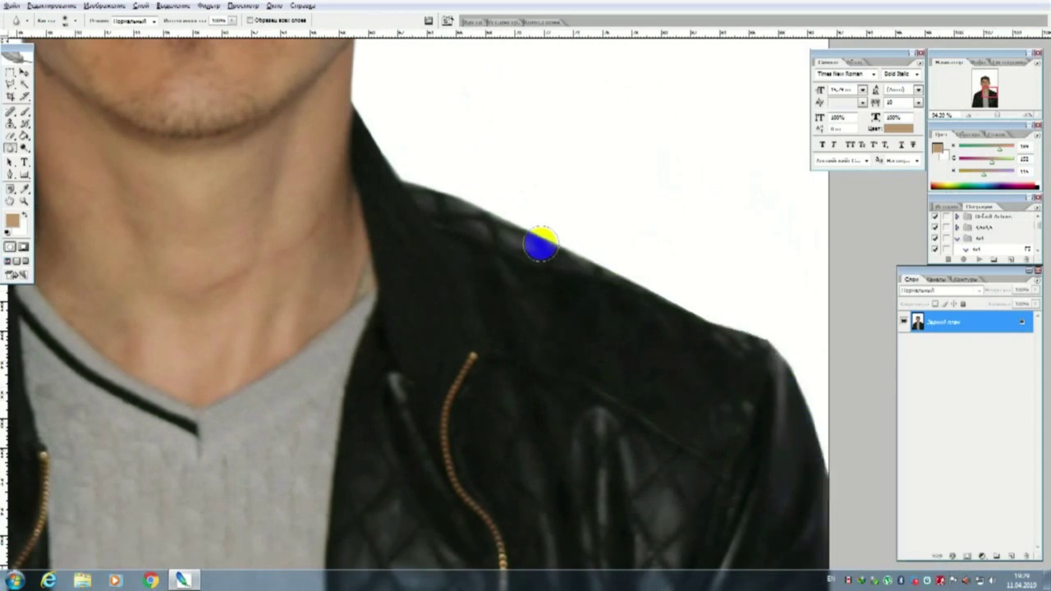
Zoom out until the whole white-background portrait is visible.
scroll(541, 244, down, 1)
scroll(541, 242, down, 1)
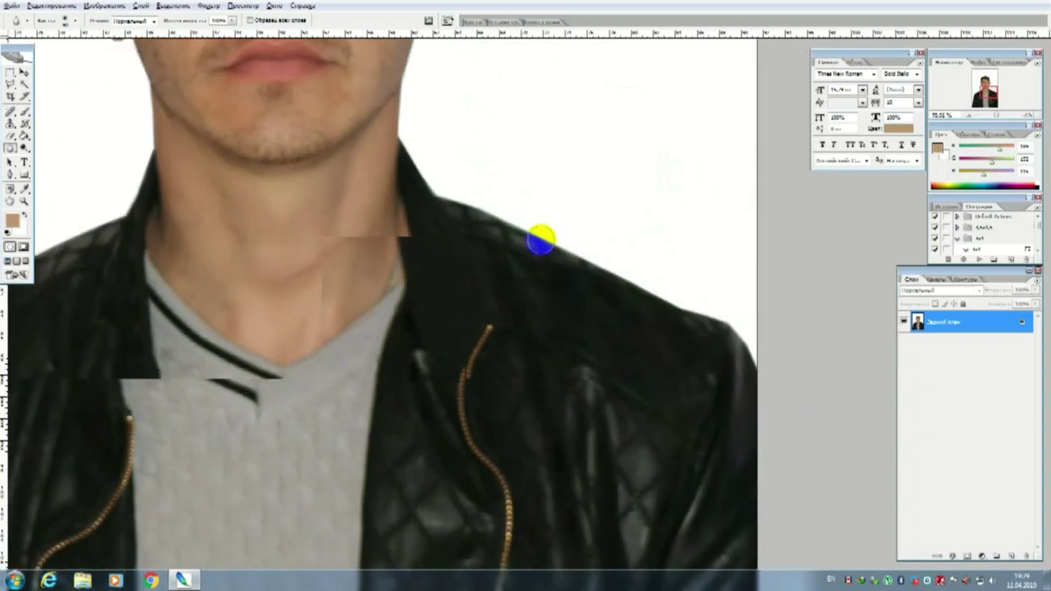
scroll(541, 239, down, 1)
scroll(542, 235, down, 1)
scroll(552, 228, down, 1)
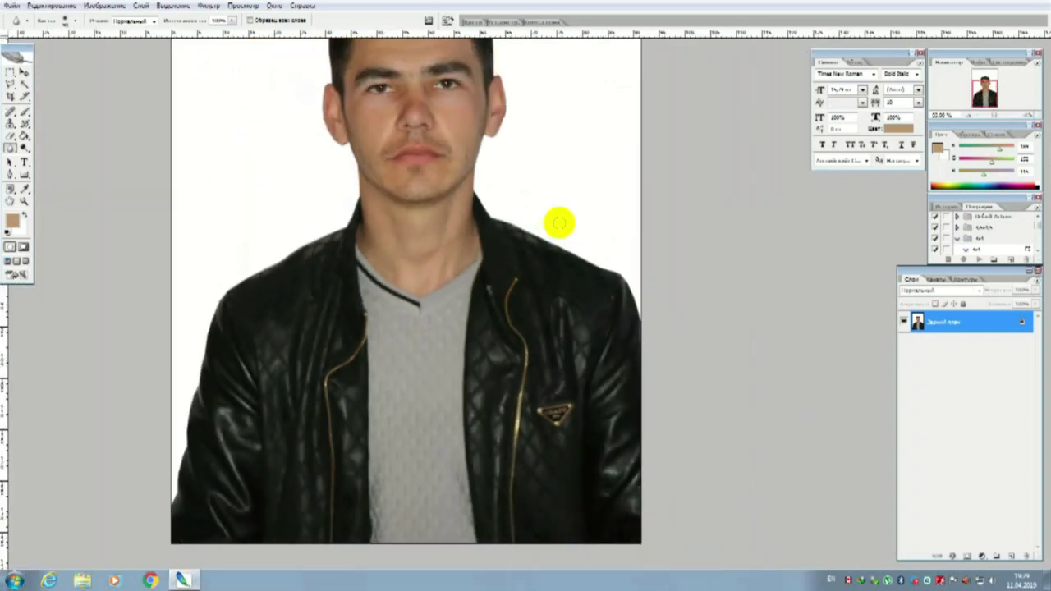
scroll(558, 223, down, 1)
Recentre the portrait and bring up the Curves dialog with Ctrl+M.
drag(561, 176, 584, 298)
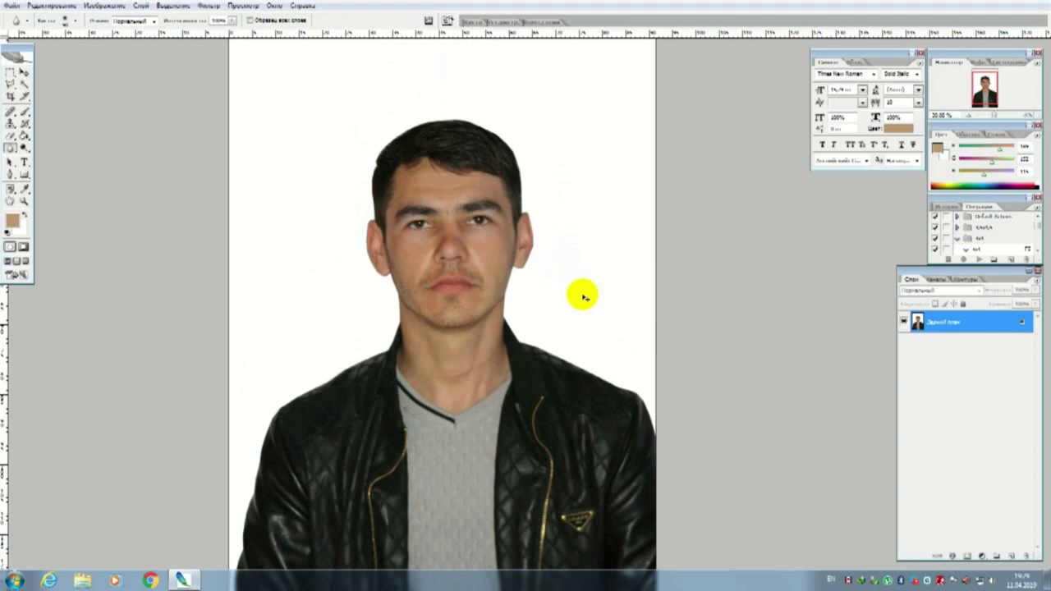
key(ctrl+m)
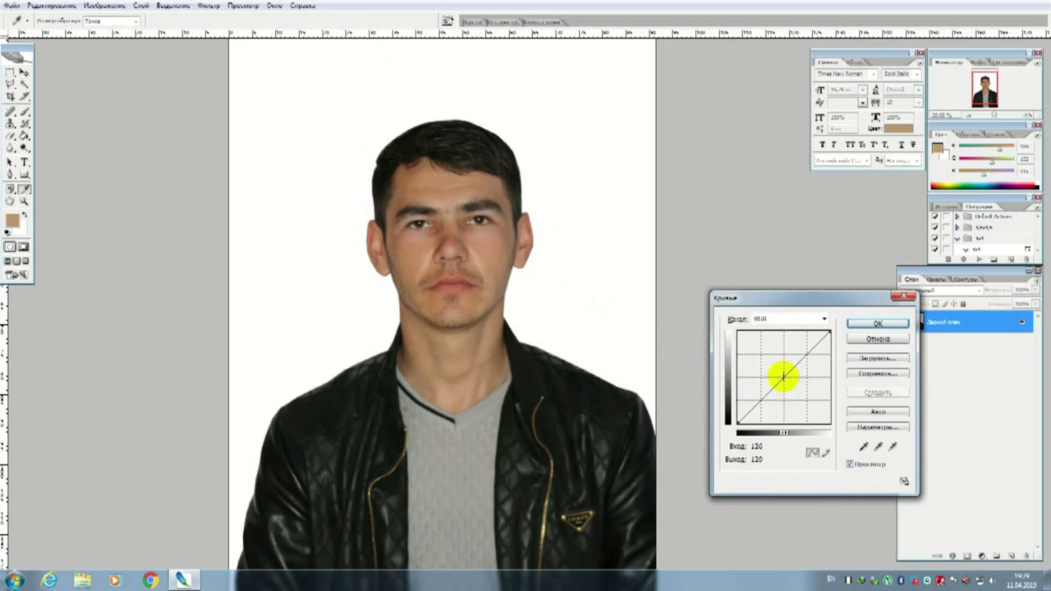
Add one curve point, raise it slightly to brighten the portrait, and apply it.
click(784, 377)
drag(785, 376, 779, 375)
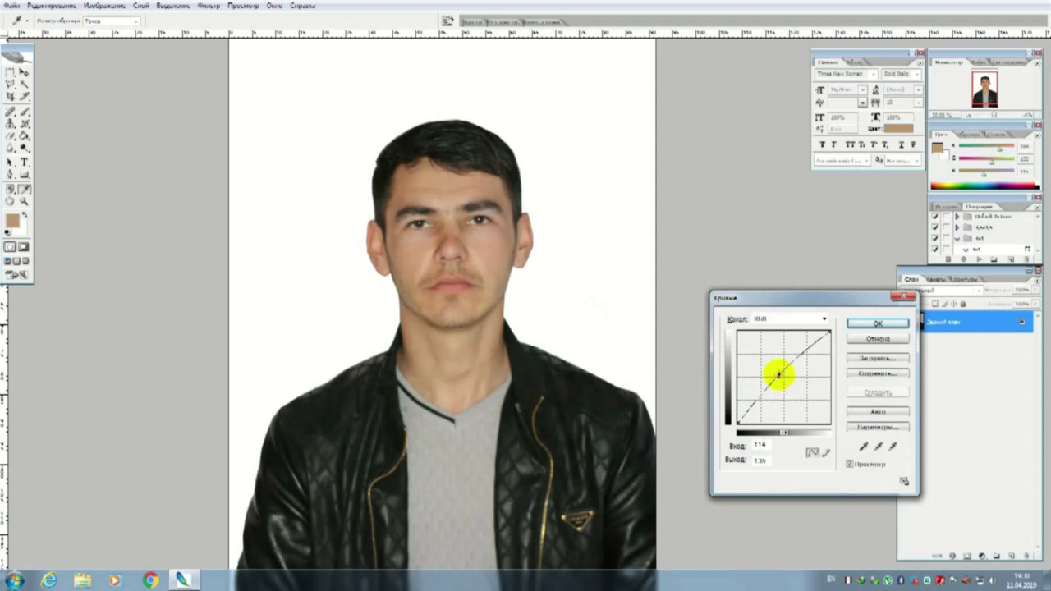
click(864, 324)
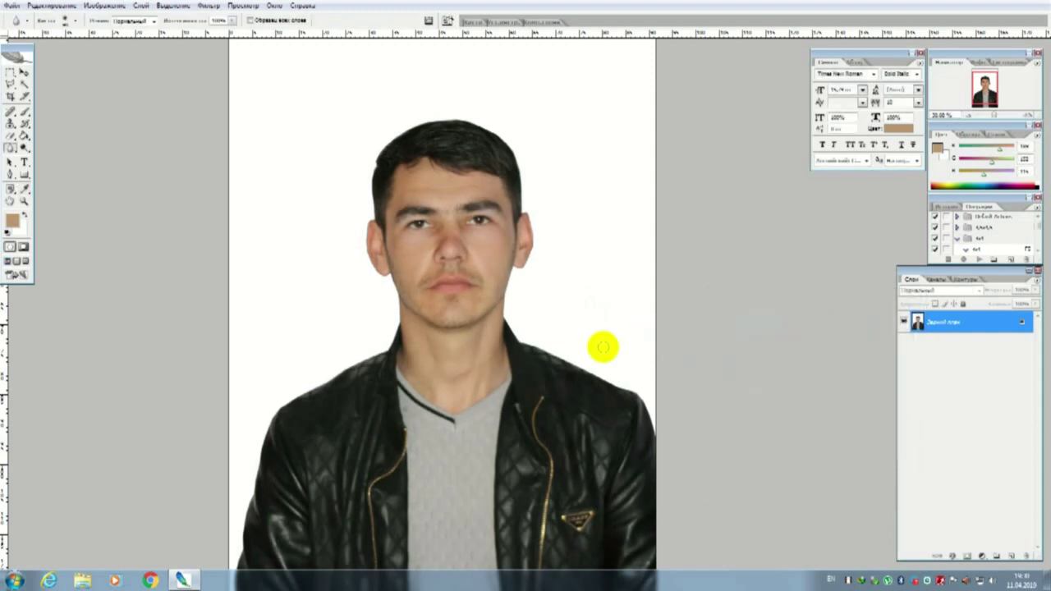
scroll(602, 348, down, 1)
scroll(603, 347, down, 1)
alt+click(438, 257)
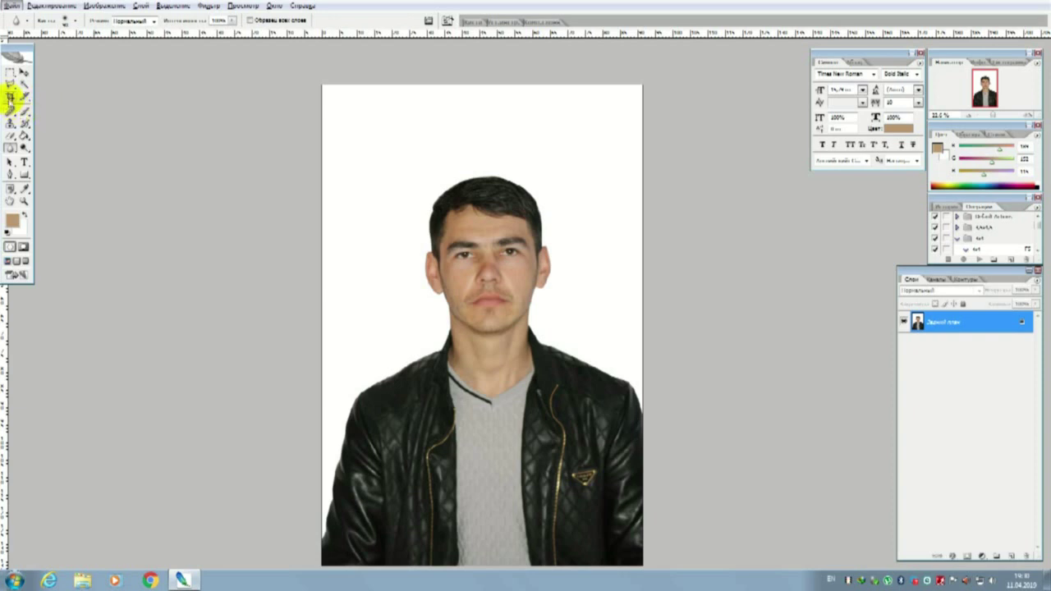
Crop the photo to the head and shoulders, nudging the frame left before committing.
click(11, 97)
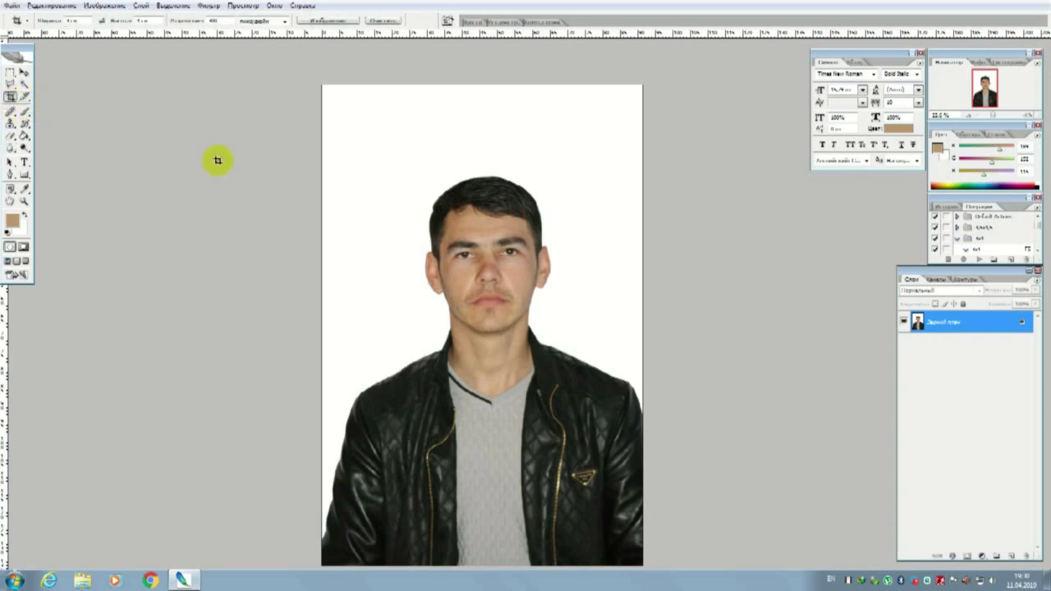
drag(380, 140, 586, 362)
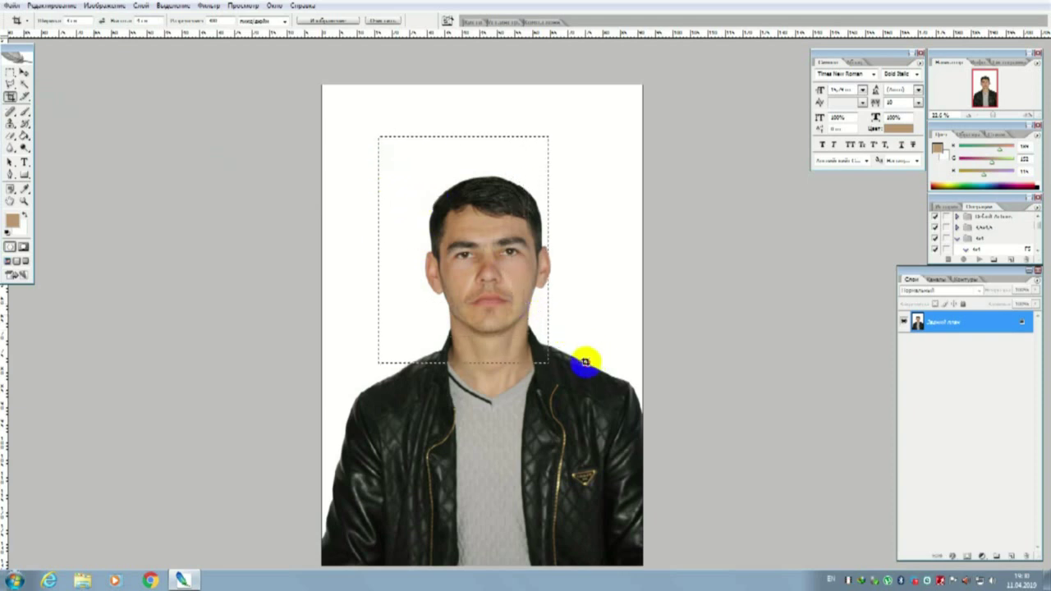
mouse_move(585, 362)
mouse_down()
mouse_move(611, 440)
mouse_move(605, 432)
mouse_up()
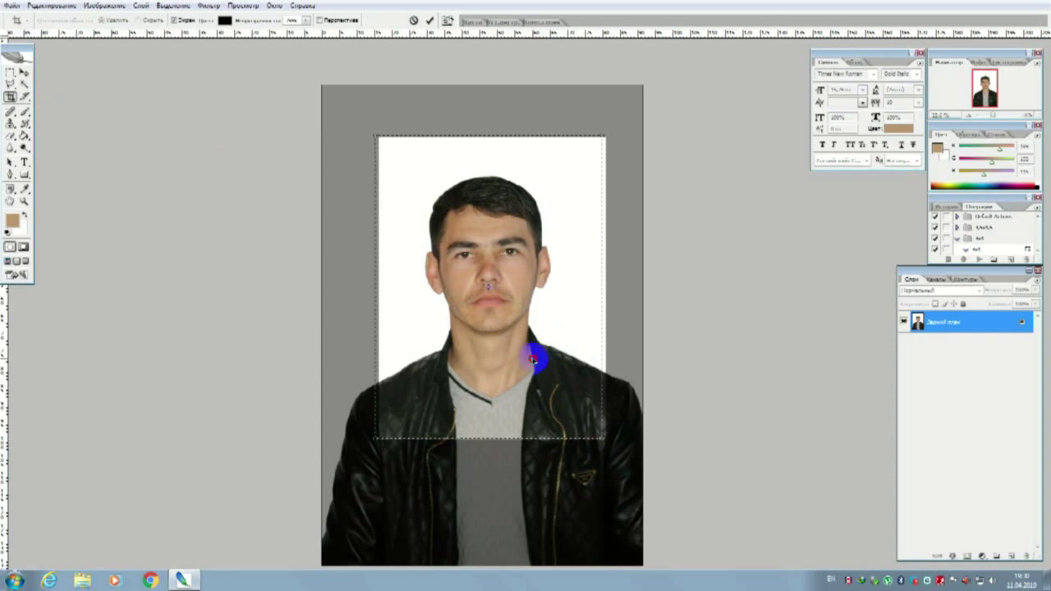
key(Left)
key(Left)
key(Left)
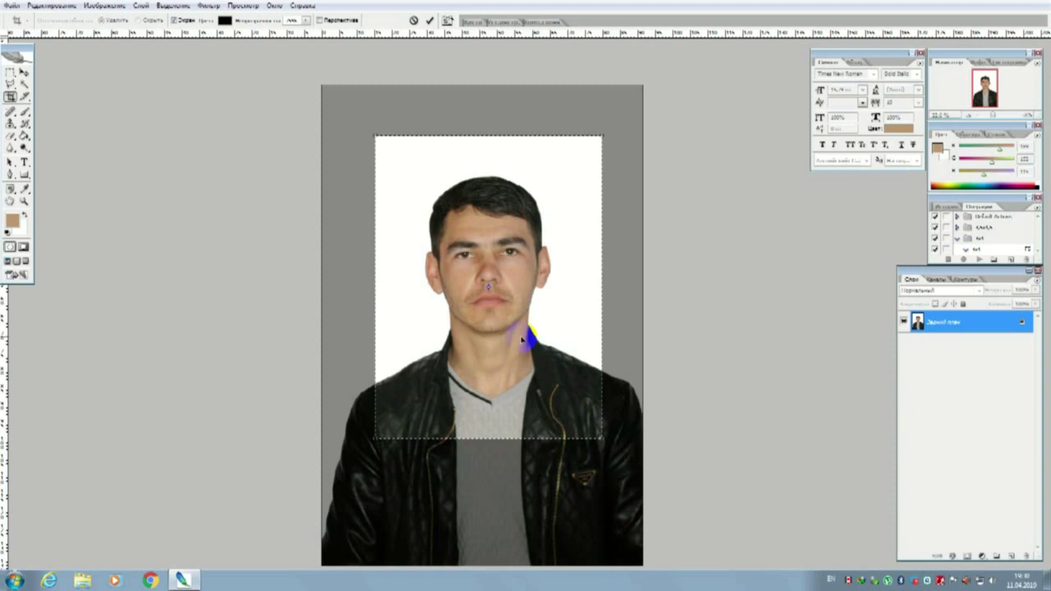
click(428, 23)
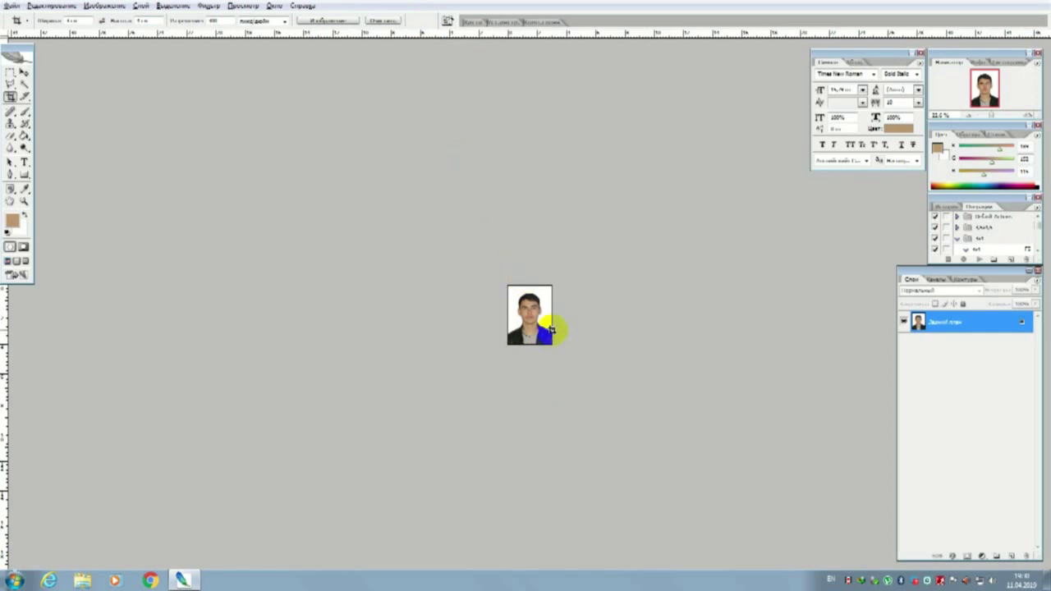
Zoom in on the cropped portrait and move it into a floating document window.
scroll(552, 329, up, 2)
scroll(552, 328, up, 2)
scroll(552, 328, up, 2)
scroll(552, 329, up, 2)
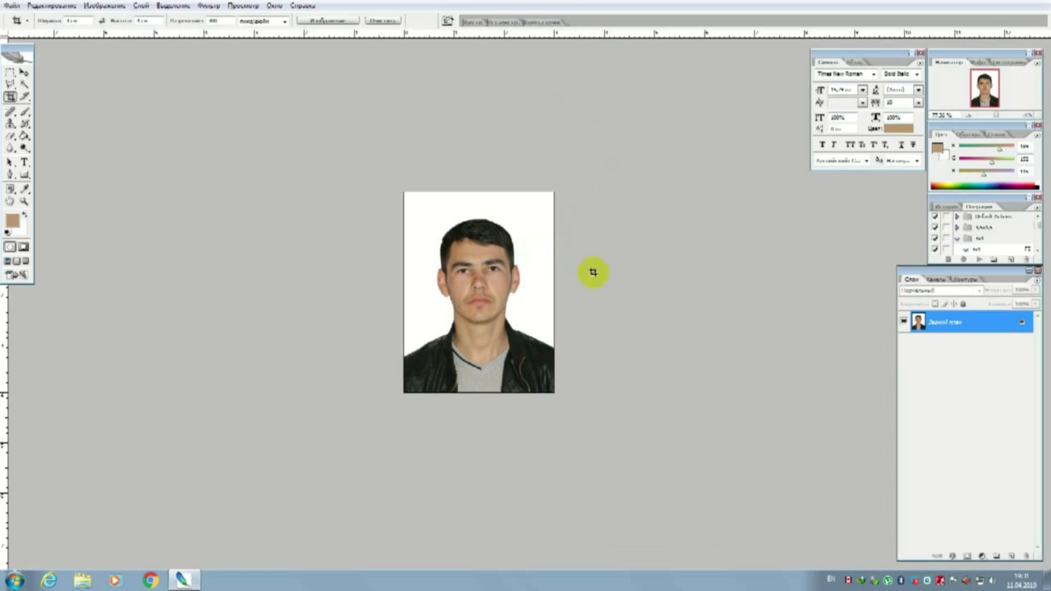
key(f)
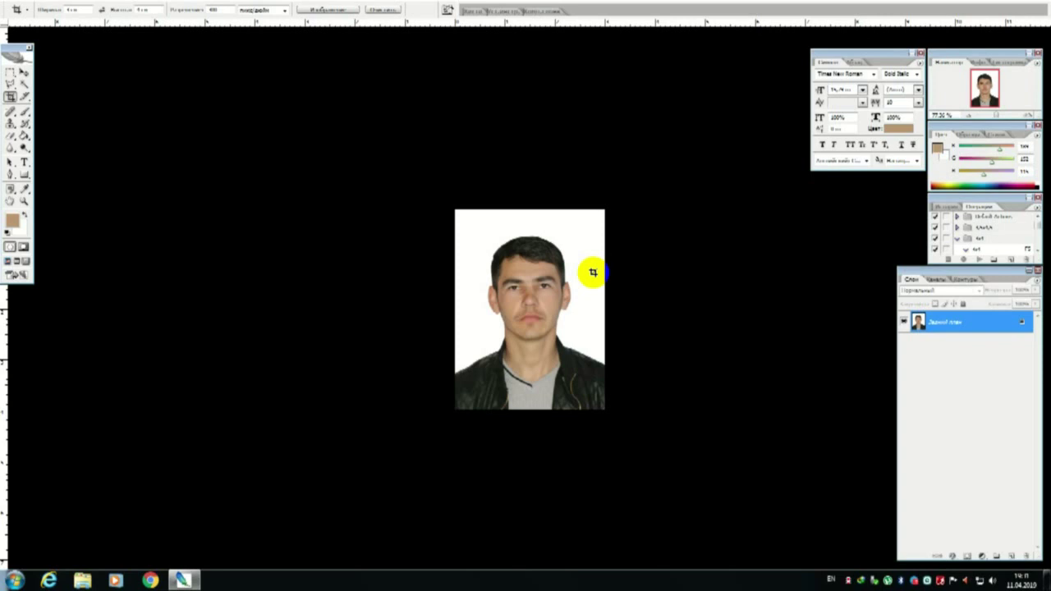
key(f)
drag(410, 44, 402, 67)
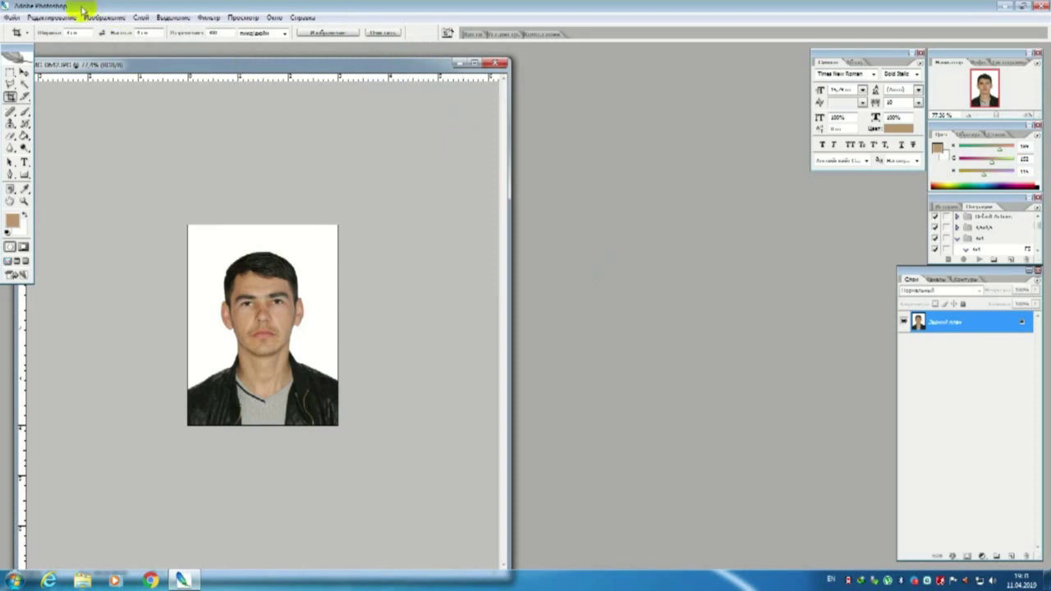
Create a new 4 x 6 inch, 300 ppi document and place its window on the right.
click(12, 17)
mouse_move(52, 17)
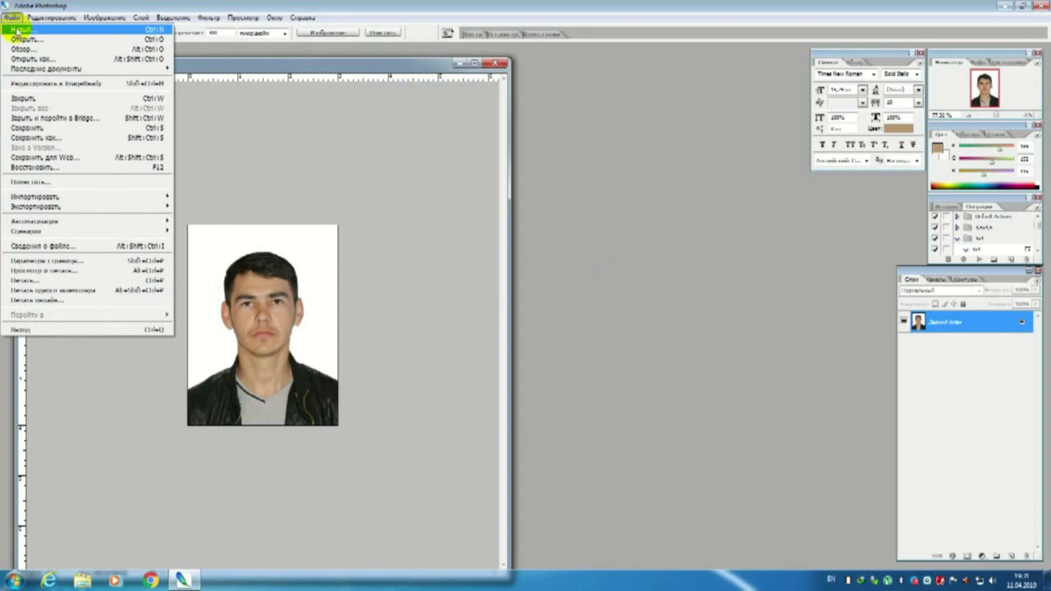
click(29, 29)
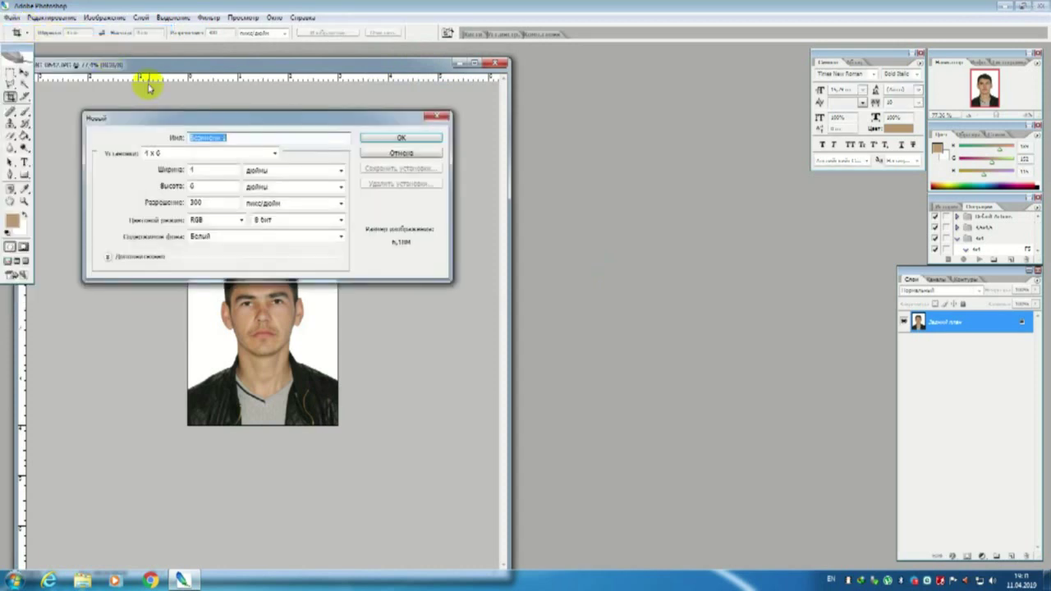
drag(186, 115, 503, 148)
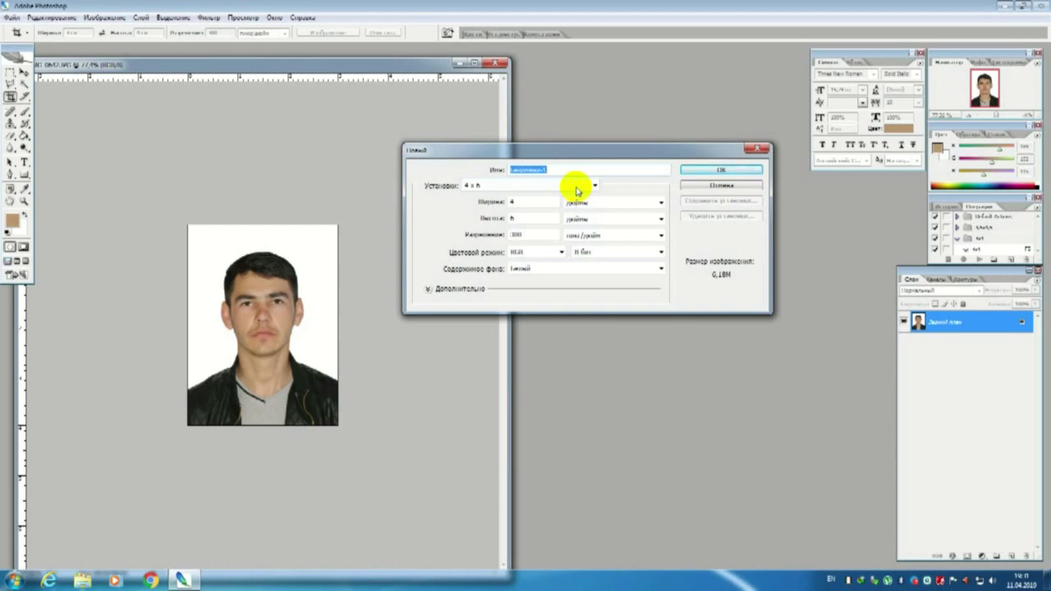
click(566, 187)
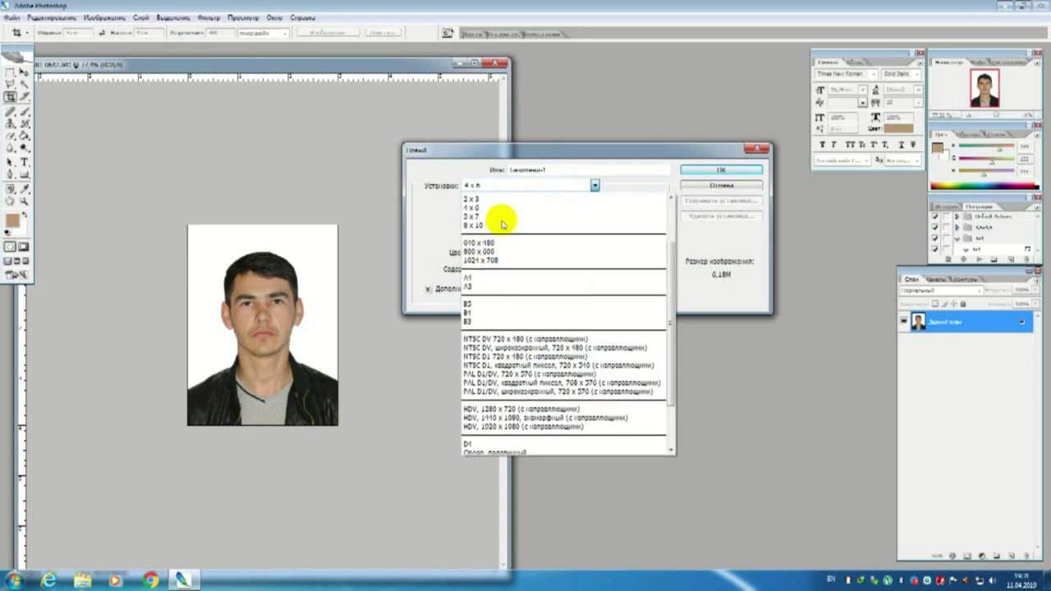
scroll(497, 238, up, 3)
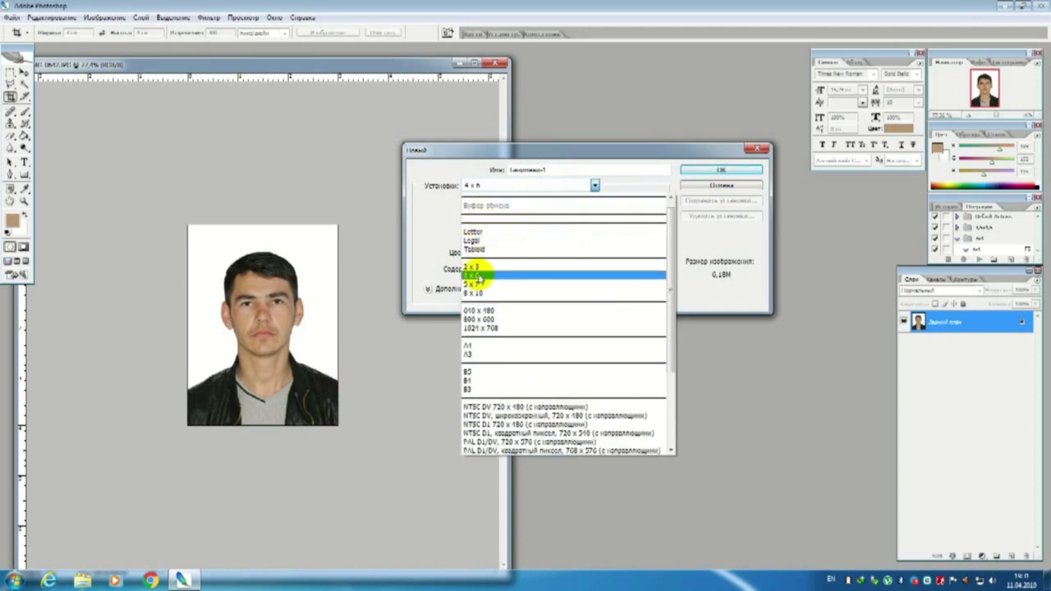
click(479, 277)
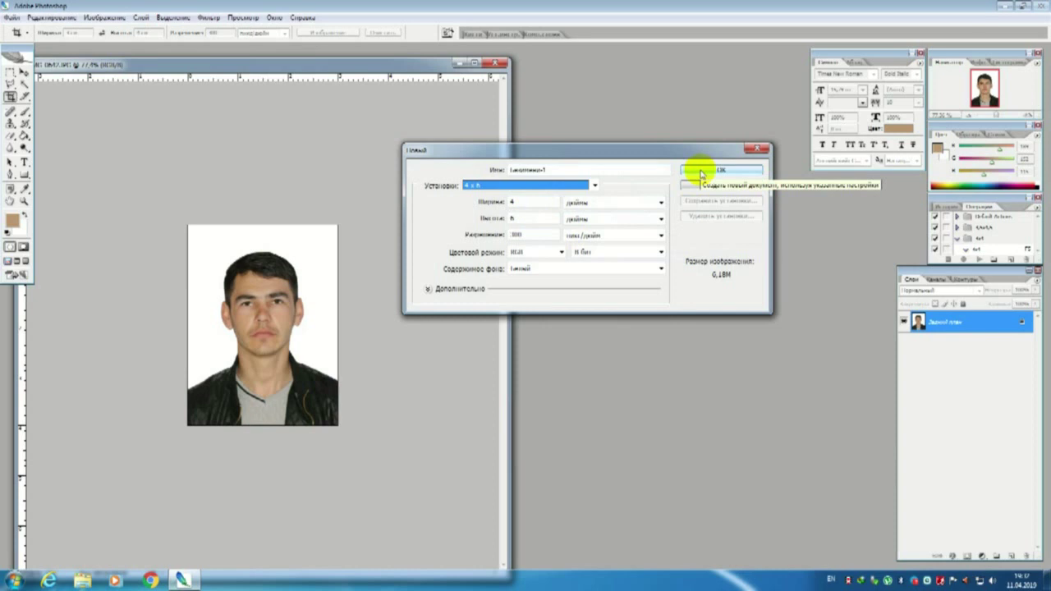
click(701, 172)
mouse_move(244, 51)
mouse_down()
mouse_move(723, 66)
mouse_move(697, 68)
mouse_up()
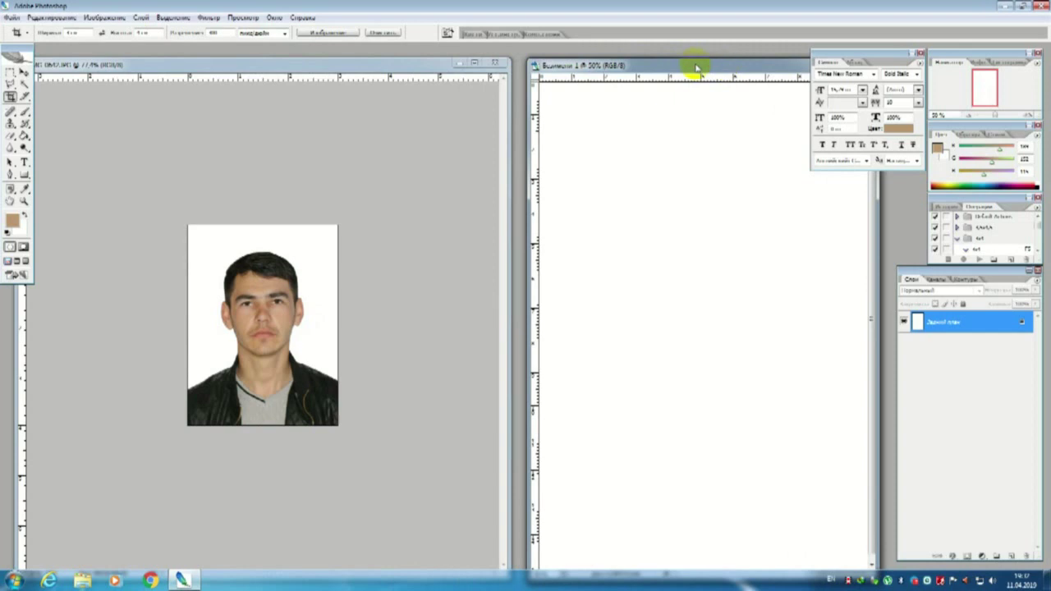
Copy the cropped portrait onto the 4×6 page and position it at the top-left.
drag(371, 65, 358, 64)
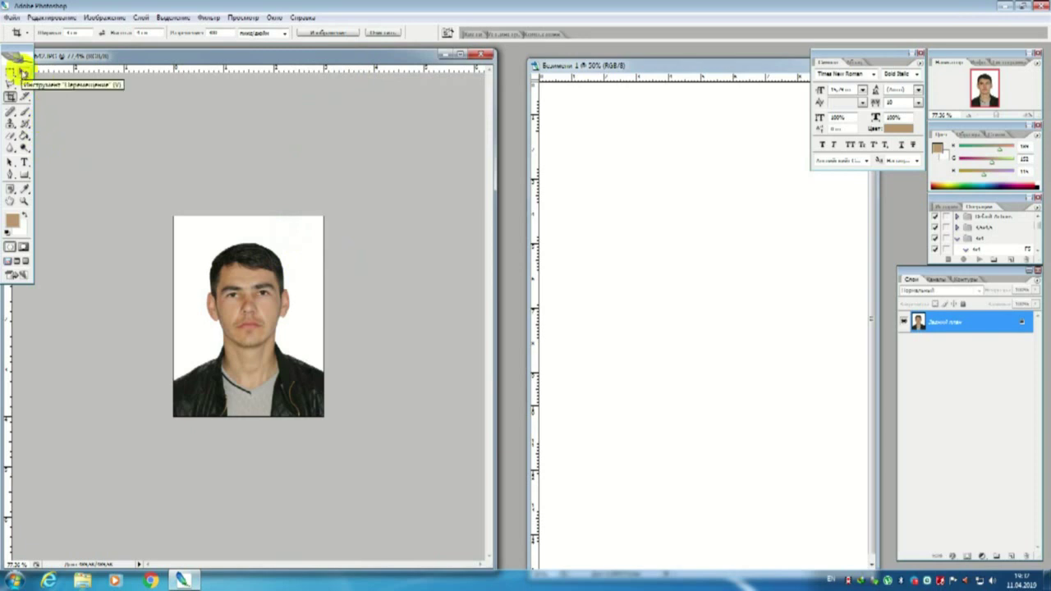
click(23, 73)
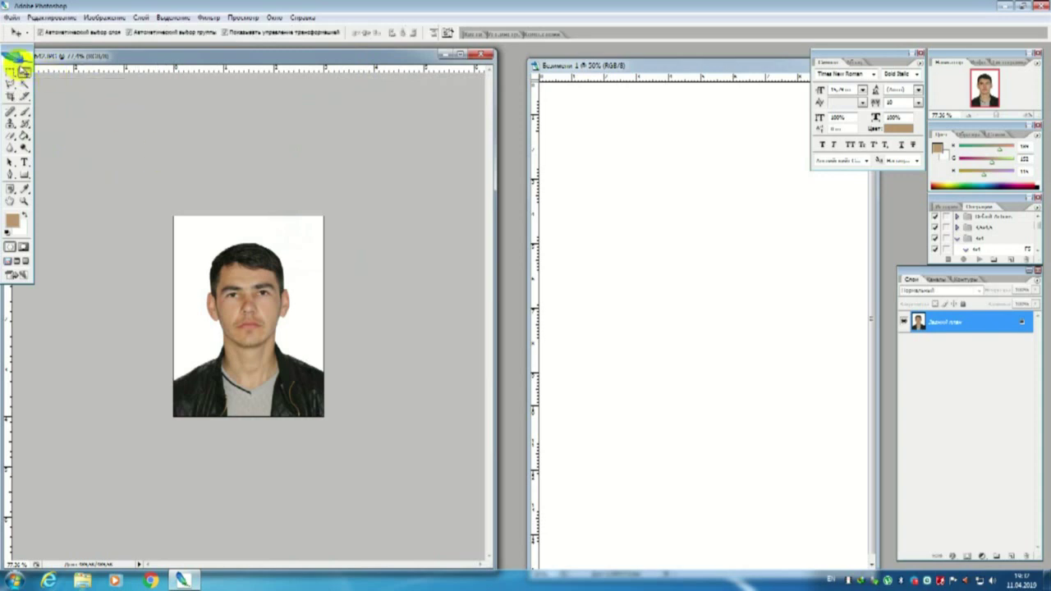
drag(247, 261, 227, 301)
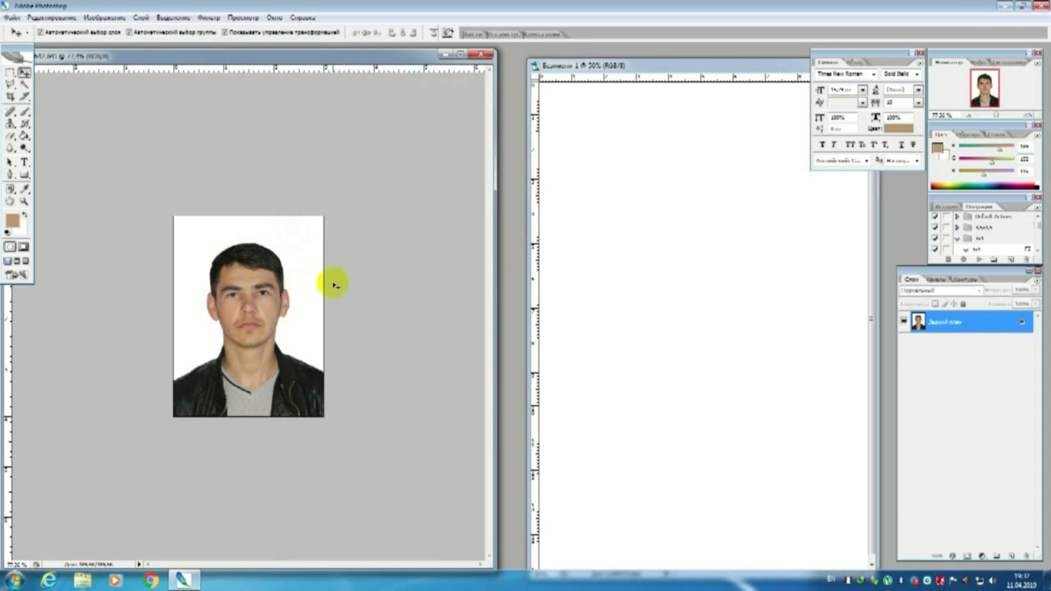
mouse_move(289, 268)
mouse_down()
mouse_move(263, 281)
mouse_move(616, 177)
mouse_up()
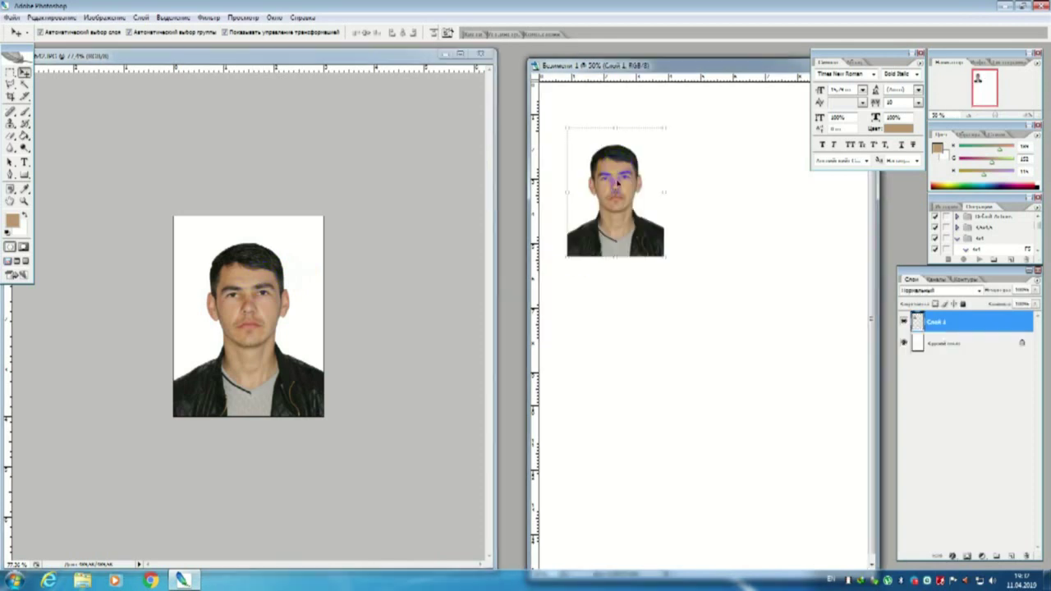
key(f)
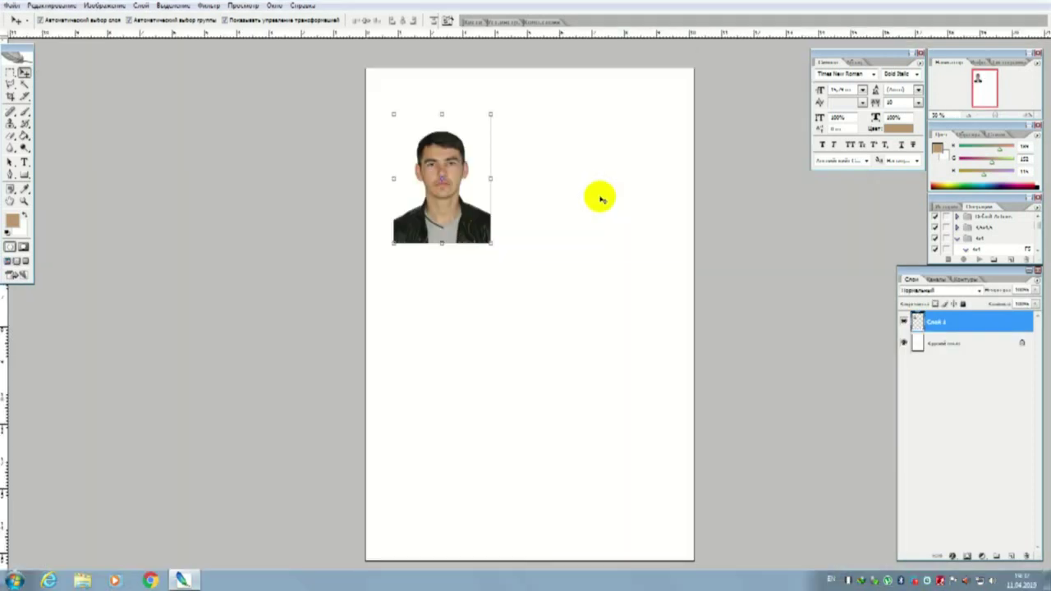
drag(452, 161, 446, 137)
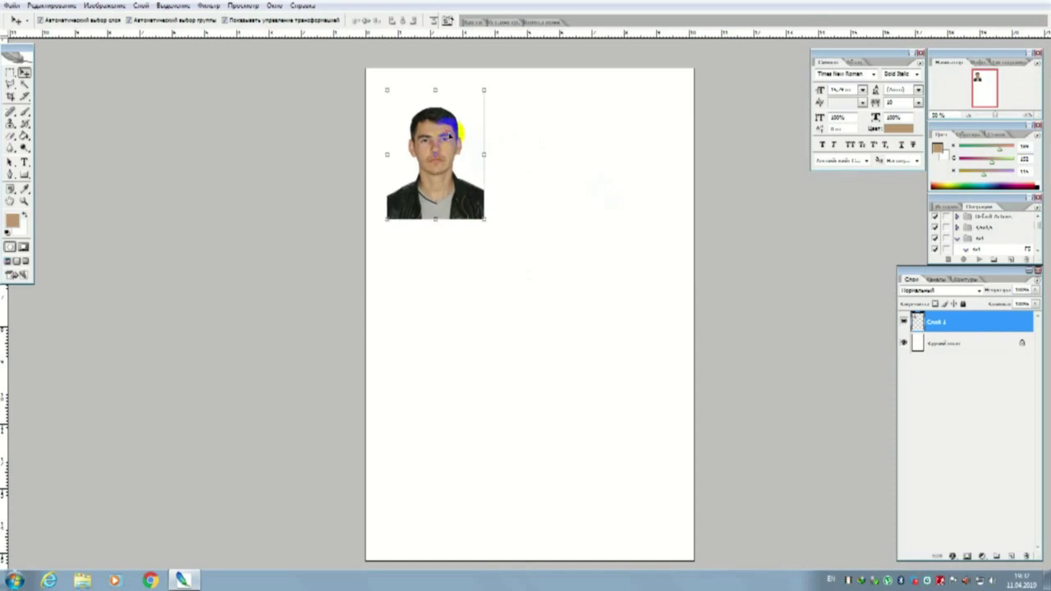
click(572, 170)
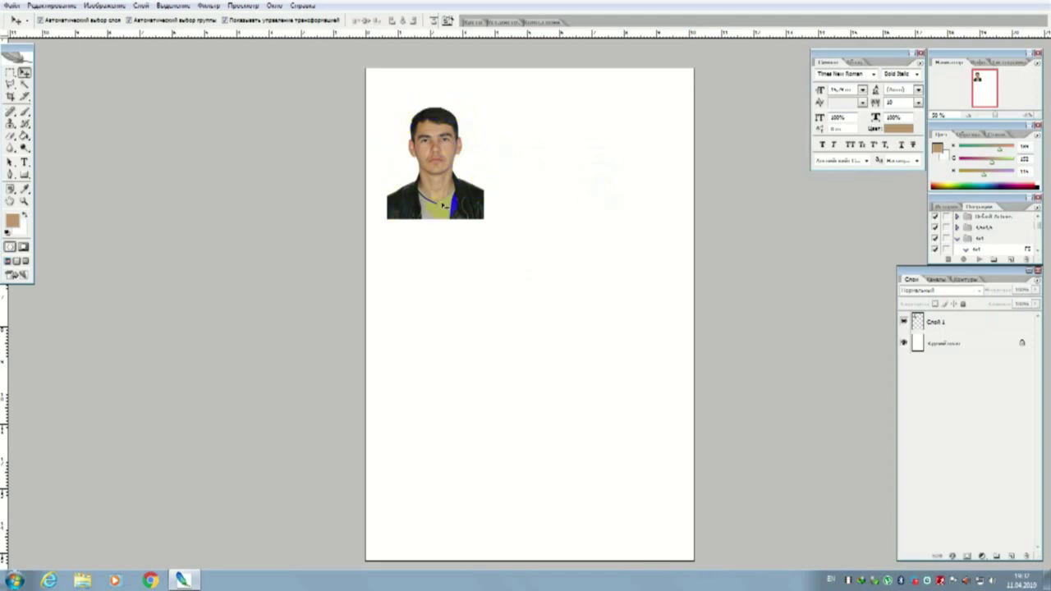
click(445, 174)
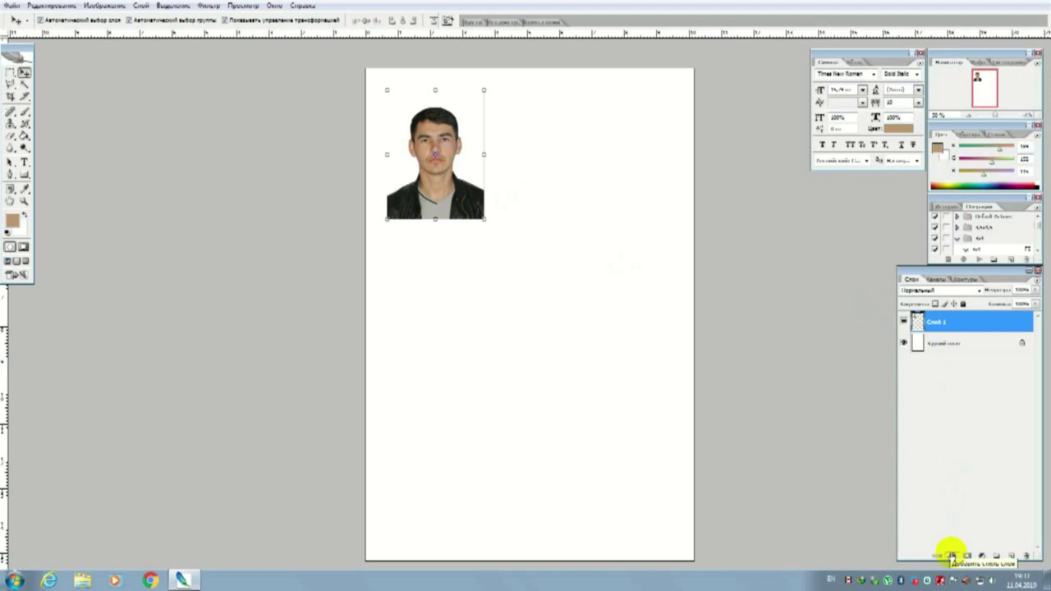
Add a black Stroke layer style to the portrait.
click(951, 556)
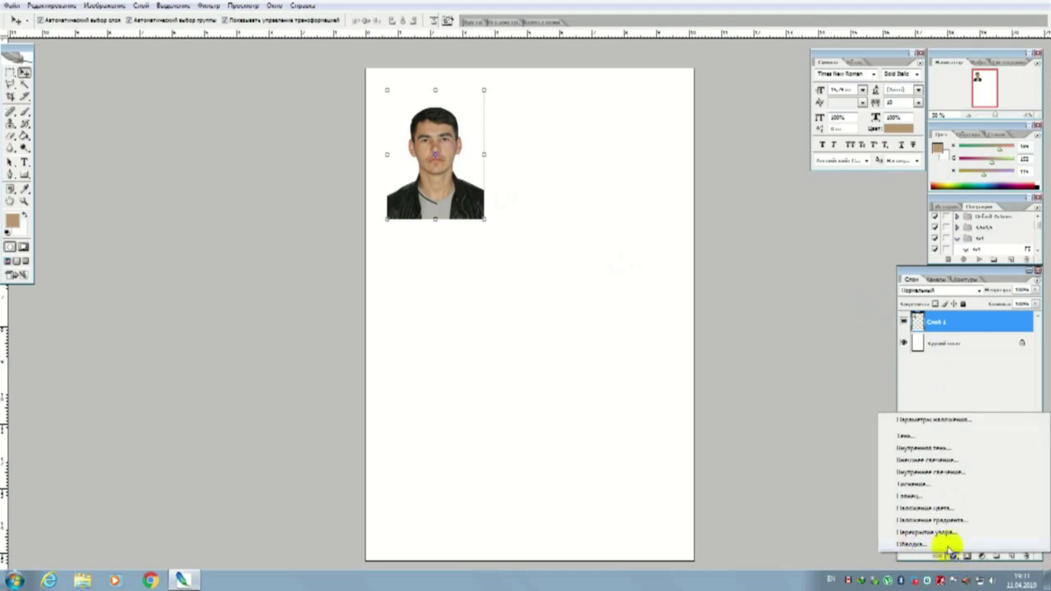
click(942, 545)
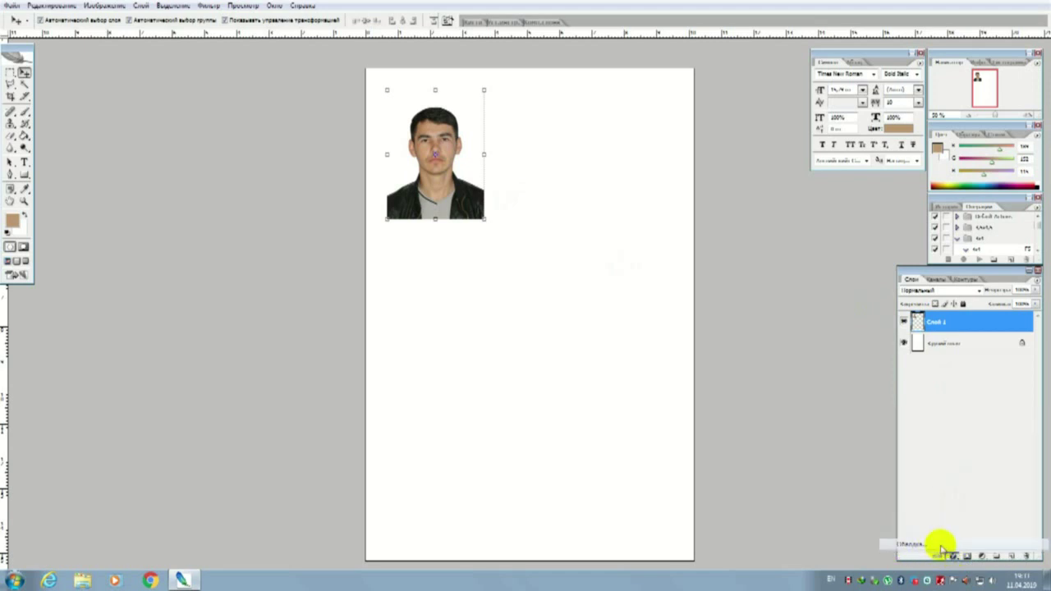
drag(782, 319, 764, 250)
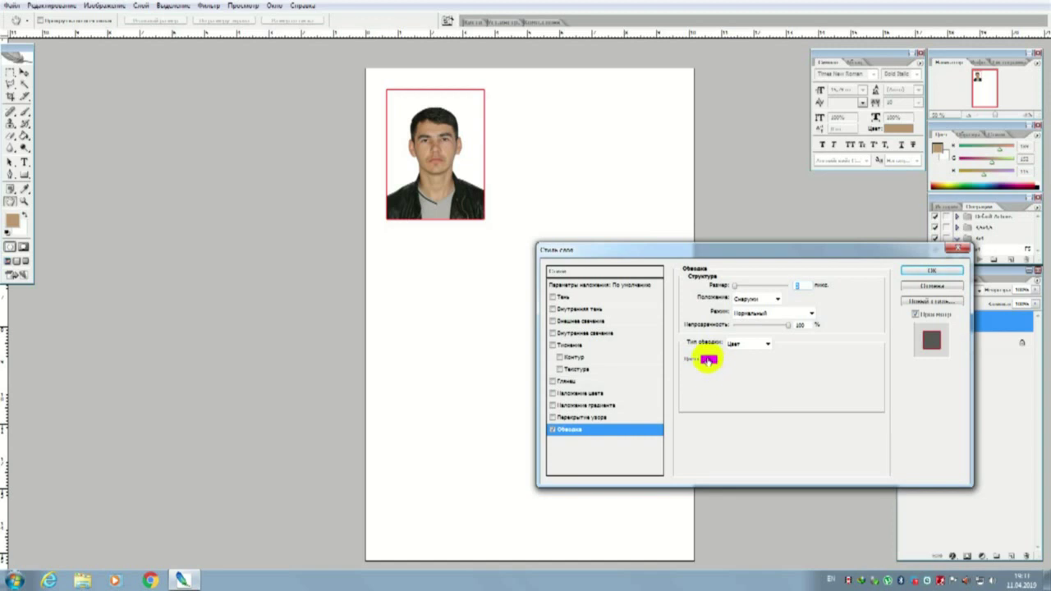
click(707, 362)
drag(630, 387, 612, 409)
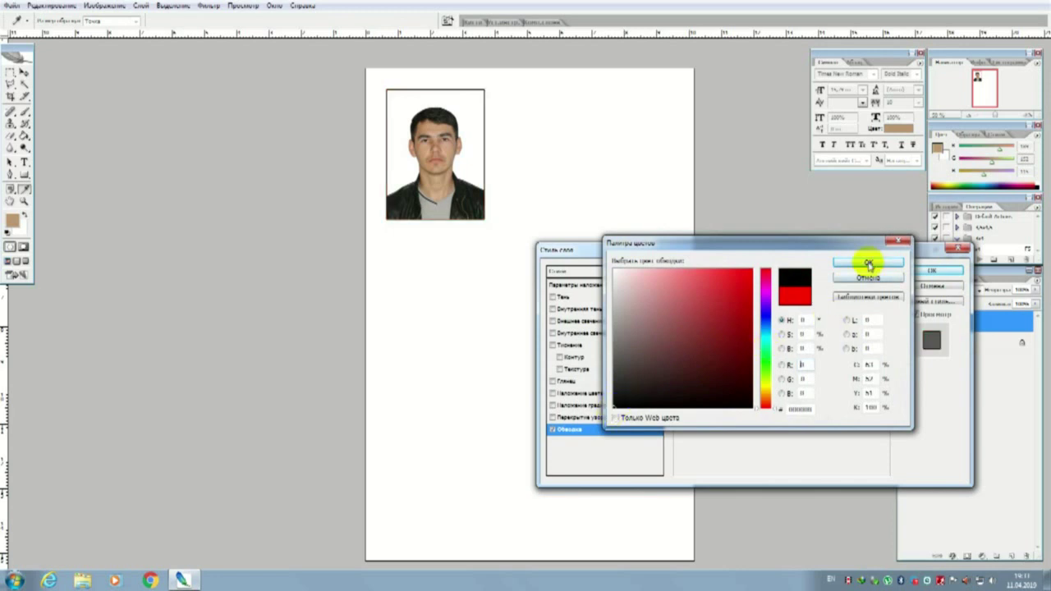
click(868, 263)
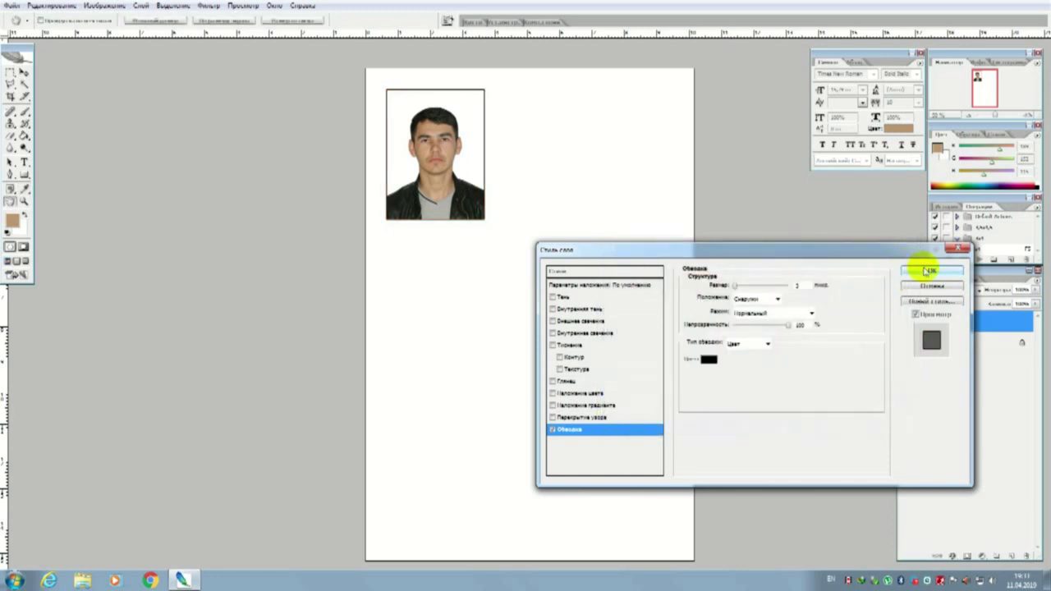
click(928, 271)
Nudge the outlined portrait slightly lower near the page's top-left corner.
key(v)
drag(457, 122, 449, 121)
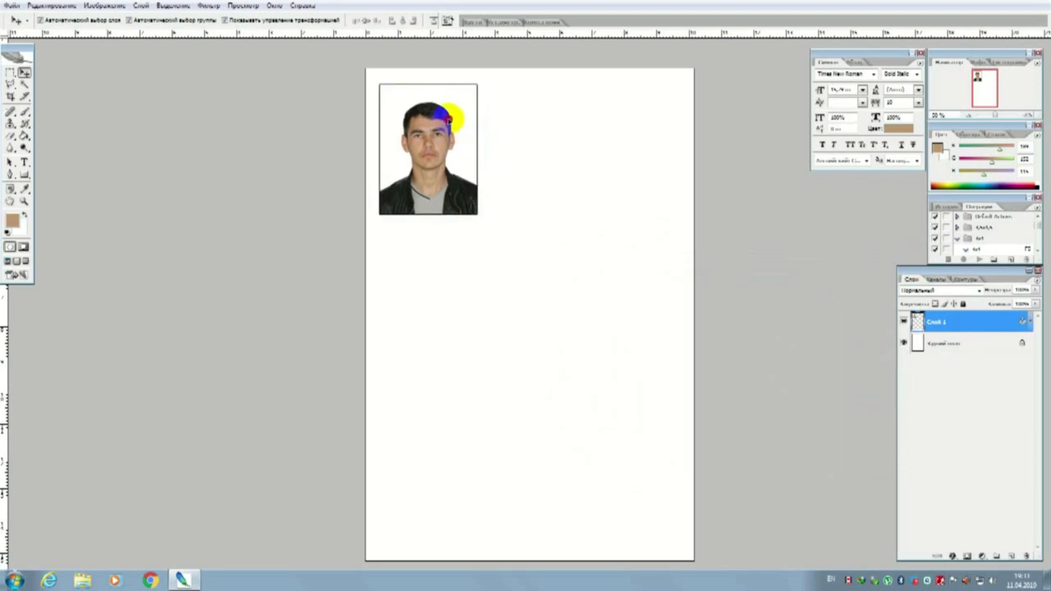
drag(448, 121, 450, 128)
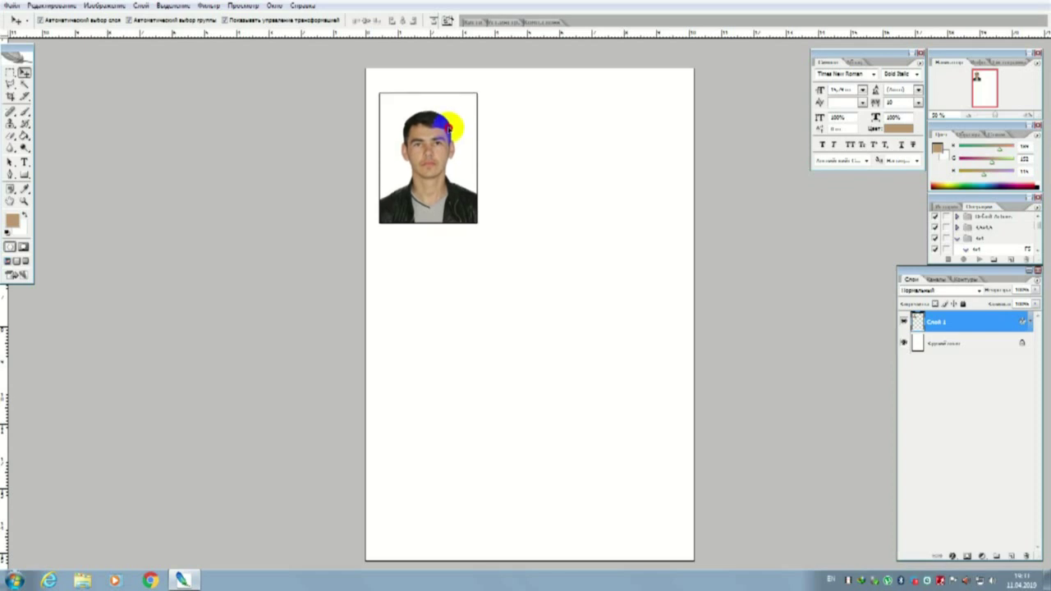
drag(449, 129, 447, 133)
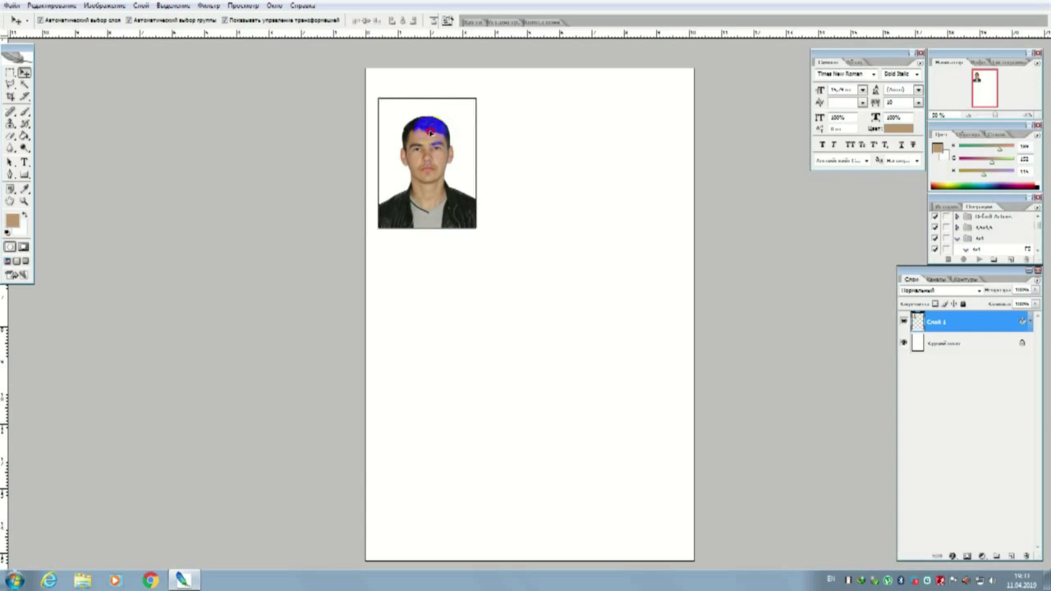
Alt-drag the portrait twice to make a row of three outlined copies.
click(432, 133)
double_click(435, 141)
drag(435, 140, 537, 140)
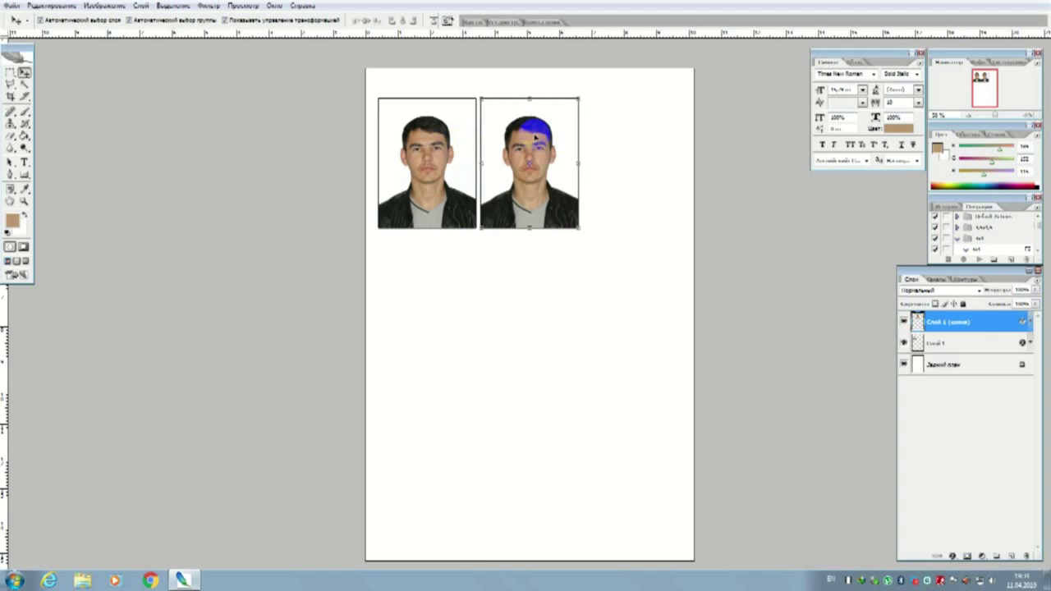
drag(535, 137, 635, 137)
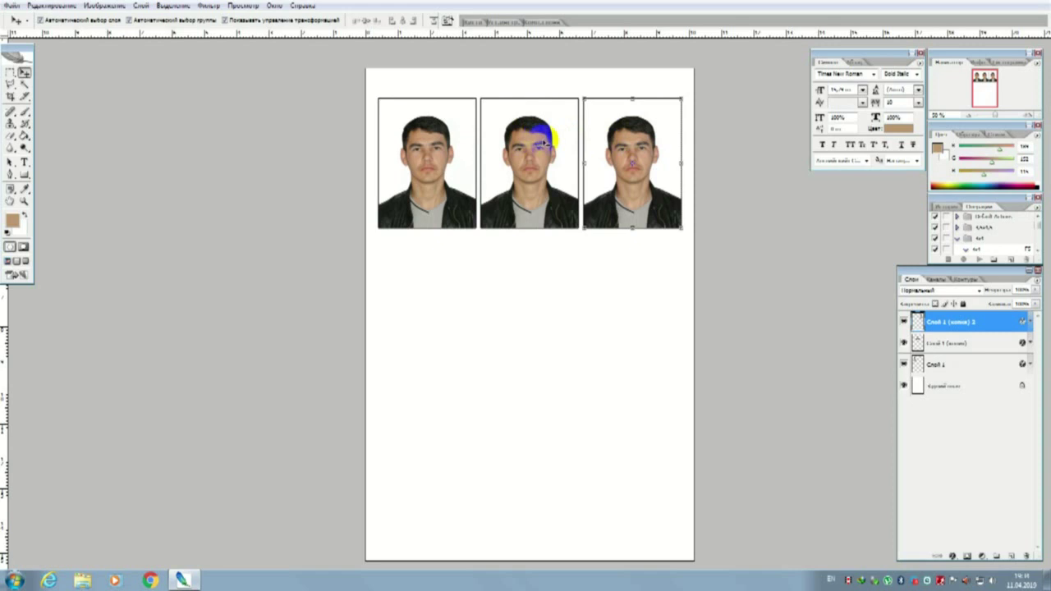
Select all three row layers and Alt-drag the row down twice into a 3×3 grid.
click(510, 146)
click(631, 140)
click(629, 136)
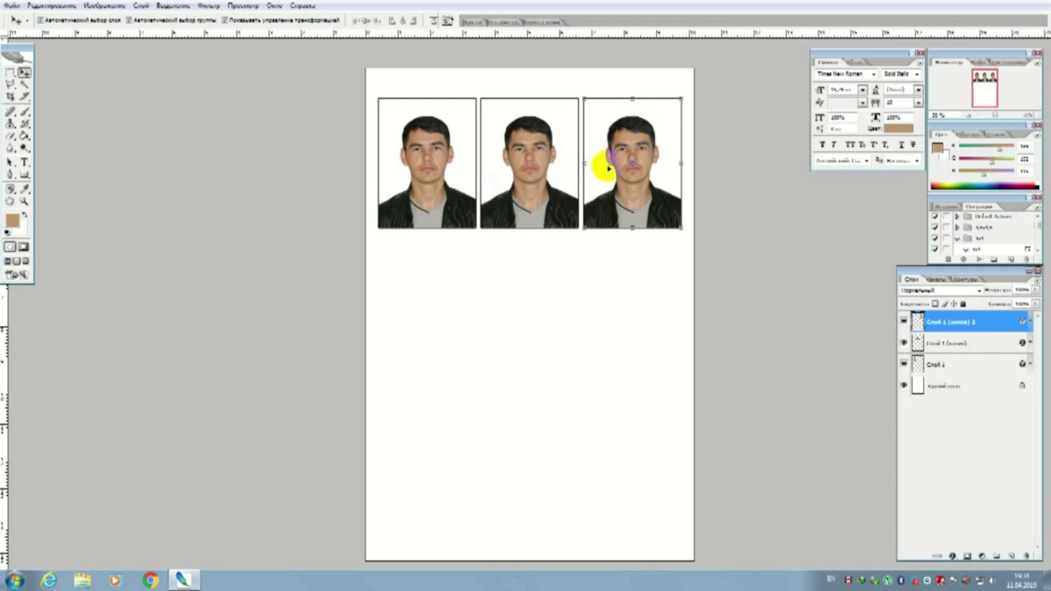
click(976, 328)
click(631, 166)
click(544, 132)
shift+click(443, 136)
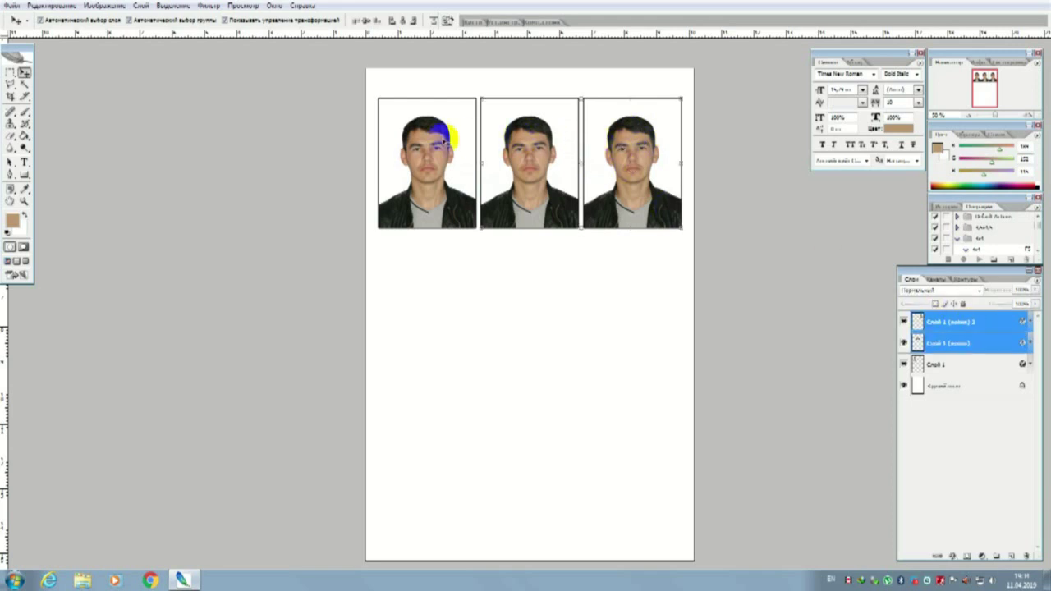
drag(934, 328, 933, 364)
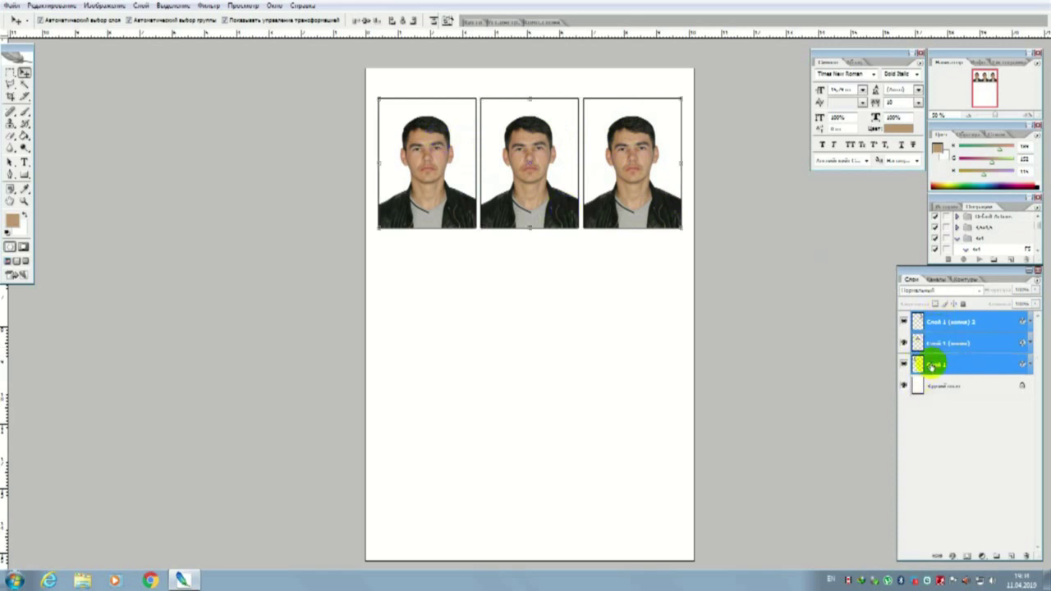
click(641, 148)
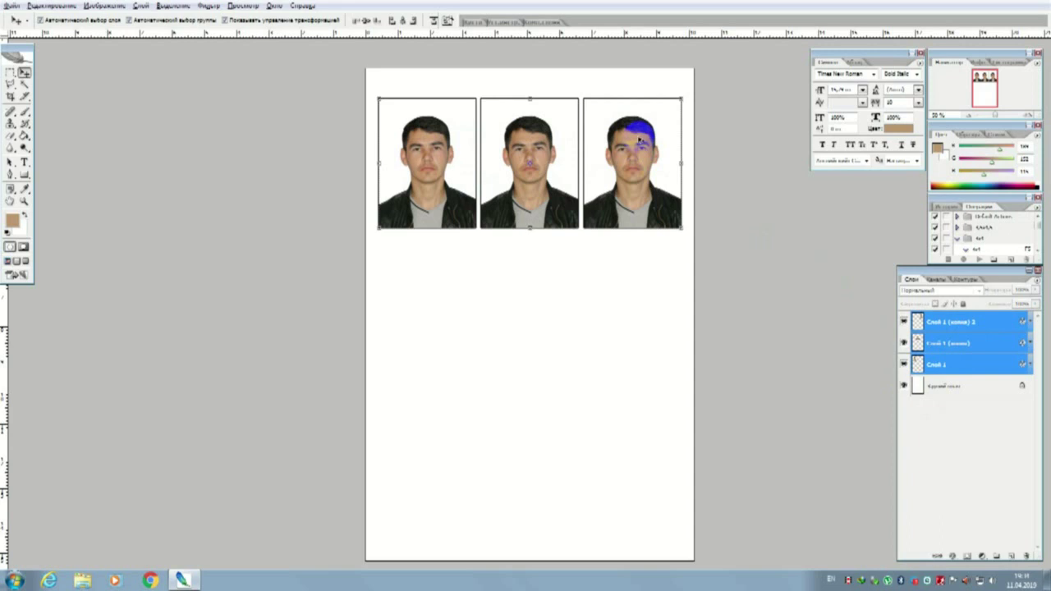
drag(639, 139, 650, 396)
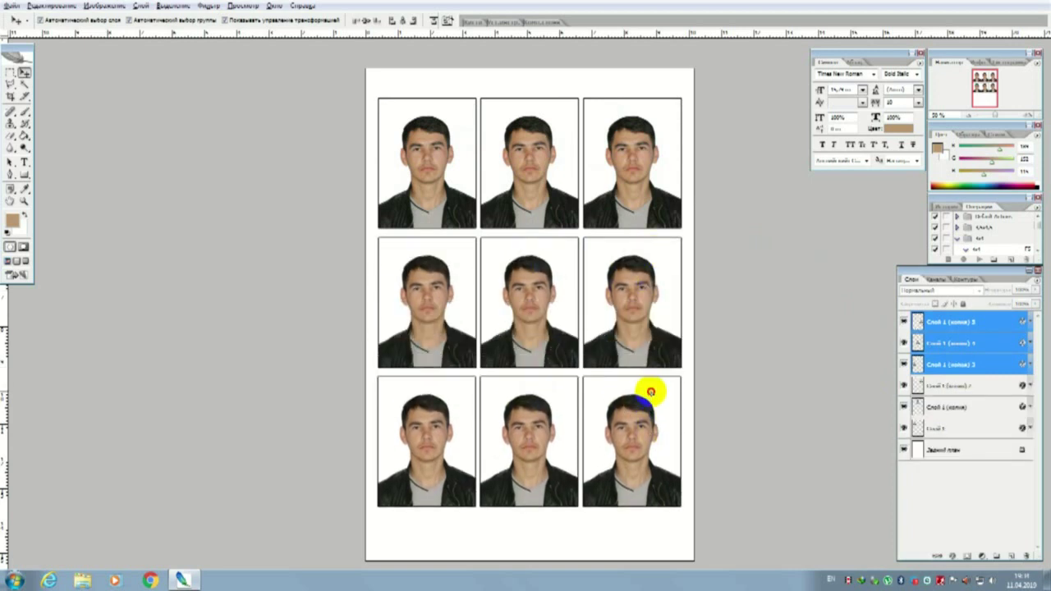
drag(650, 396, 650, 396)
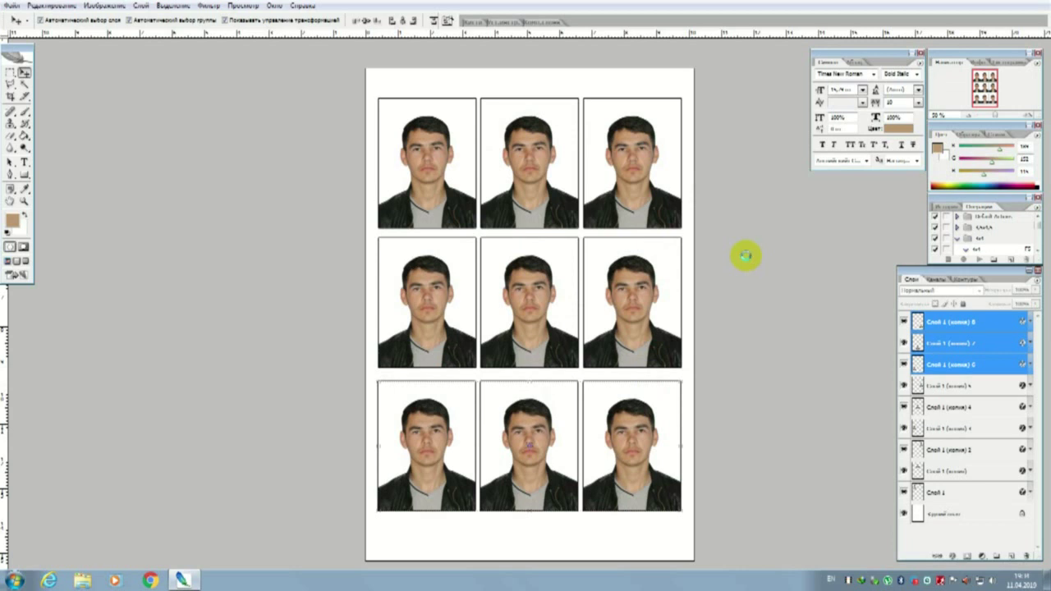
Print the nine-photo page via Ctrl+P with the EPSON printer selected.
key(ctrl+p)
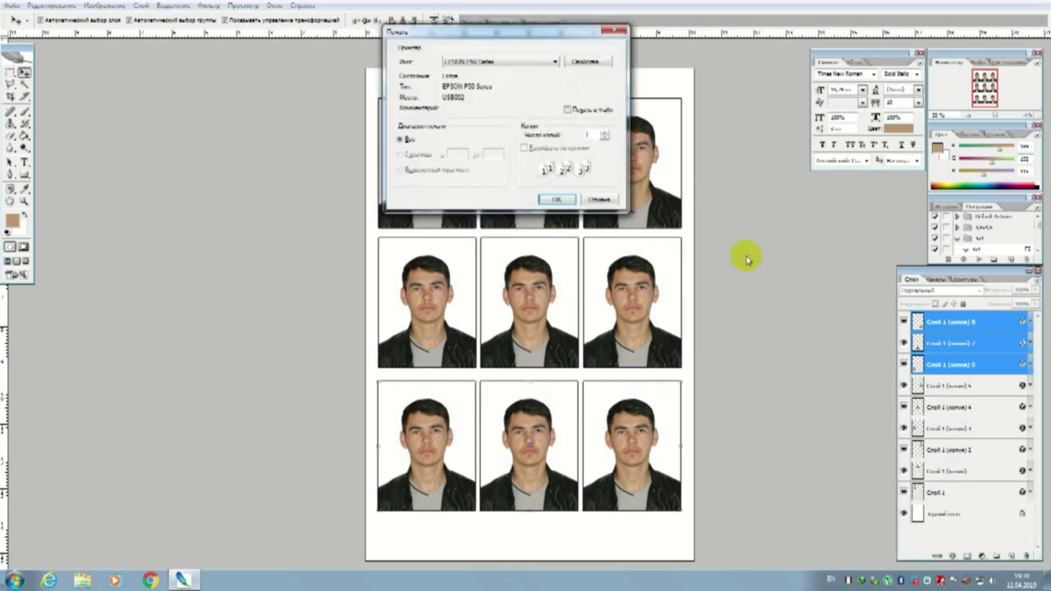
drag(482, 32, 498, 68)
click(518, 97)
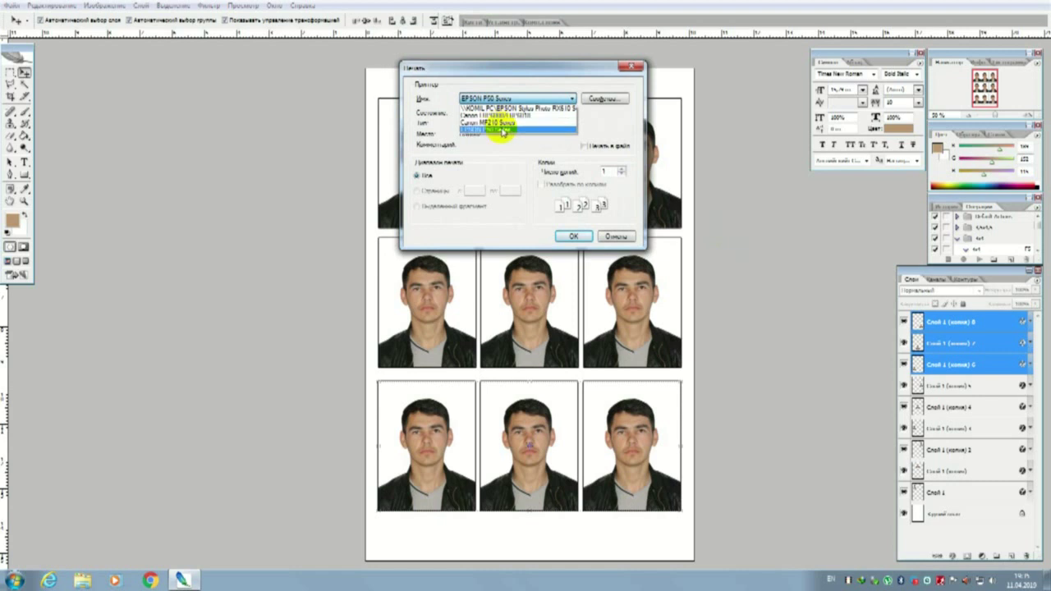
click(513, 131)
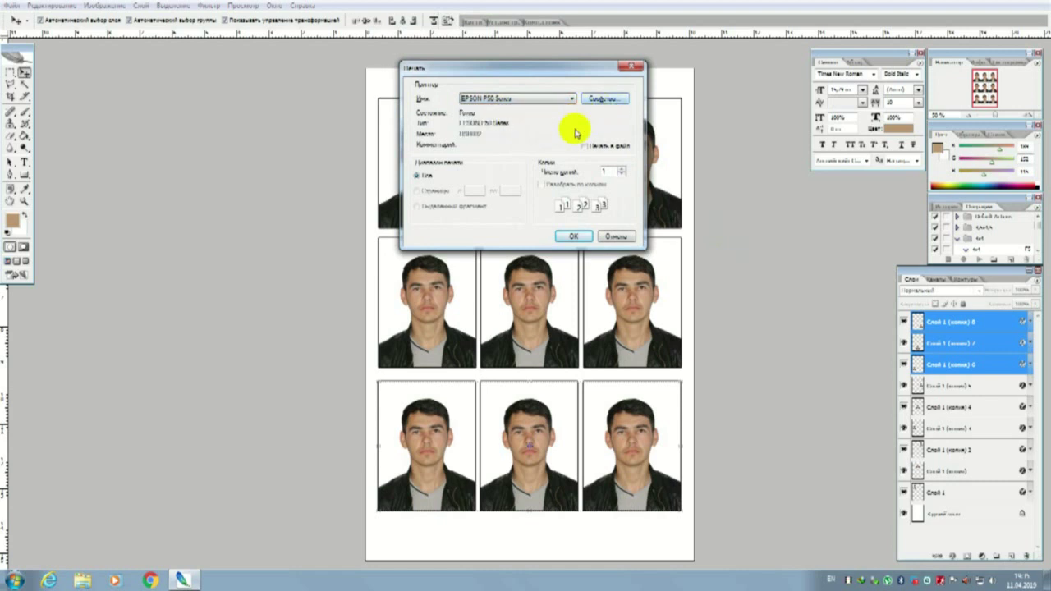
click(632, 70)
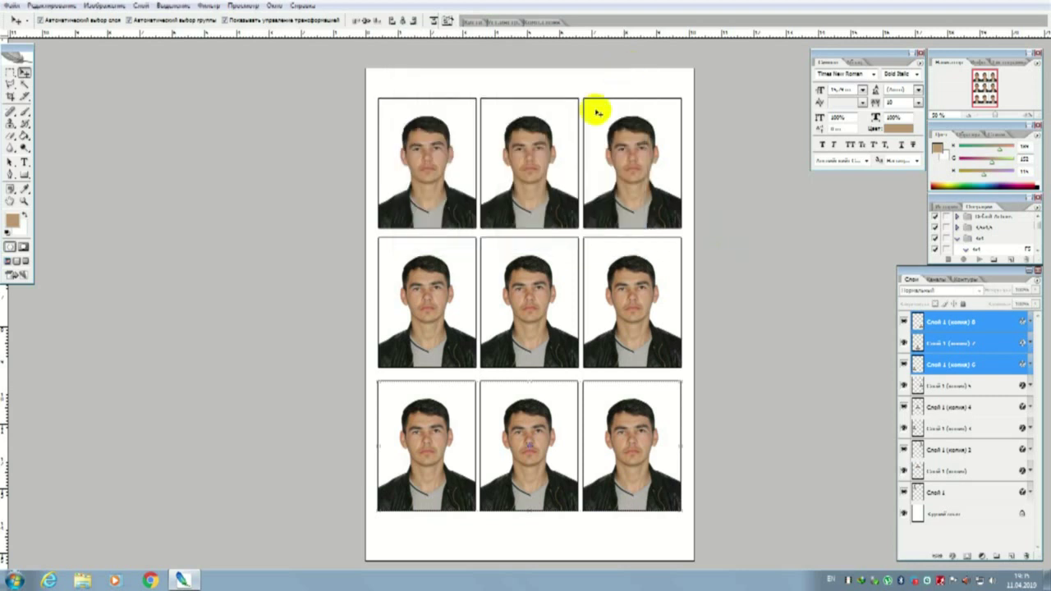